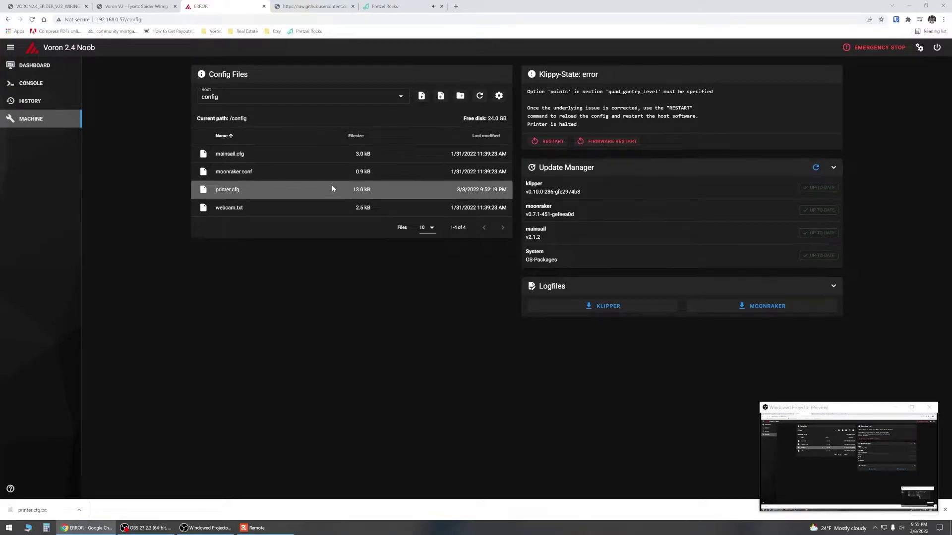
- Upload the downloaded printer.cfg file into Mainsail's config folder
left_click(422, 101)
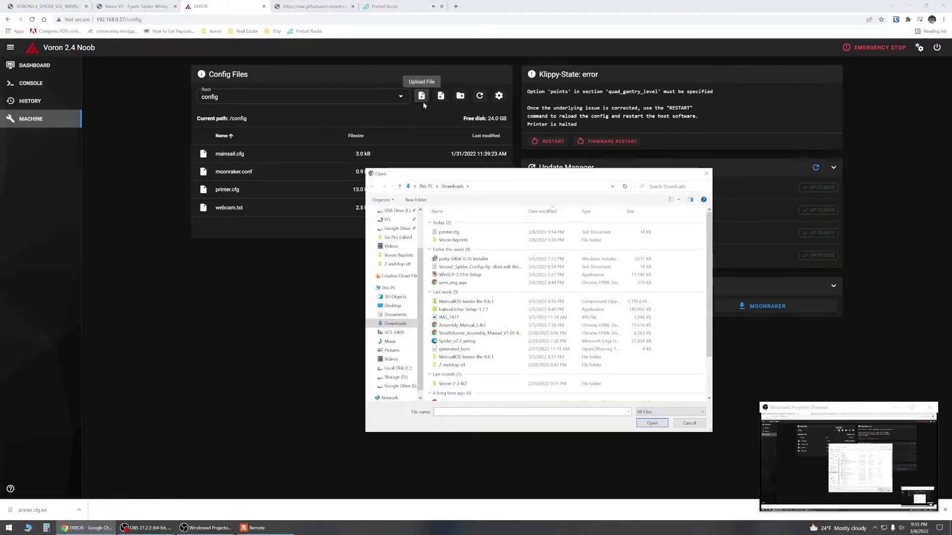
left_click(448, 232)
left_click(654, 423)
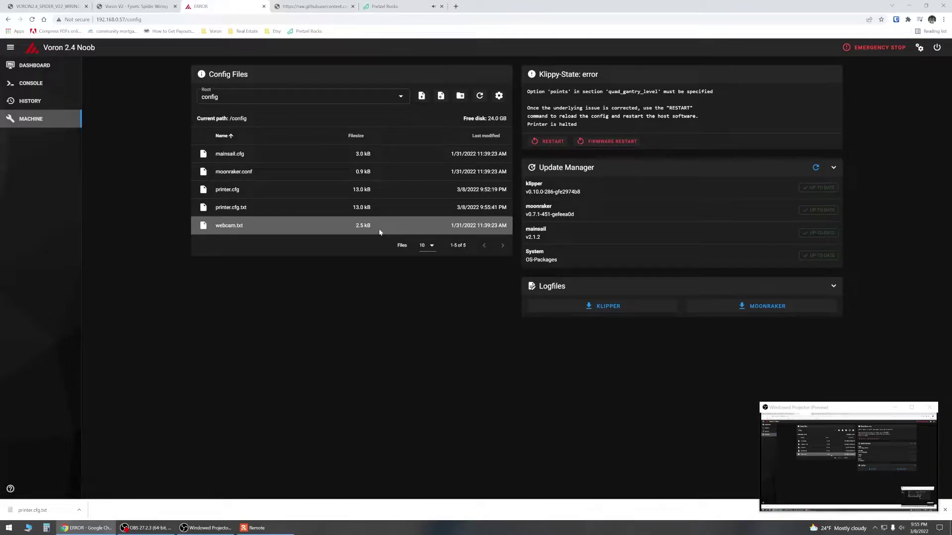
- Delete the old printer.cfg, rename printer.cfg.txt to printer.cfg, and restart Klippy
right_click(237, 193)
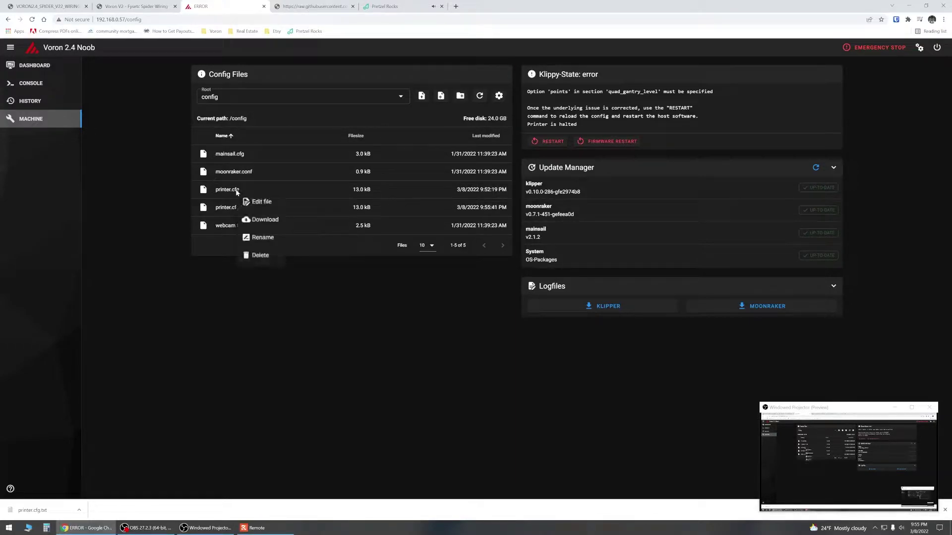
left_click(269, 250)
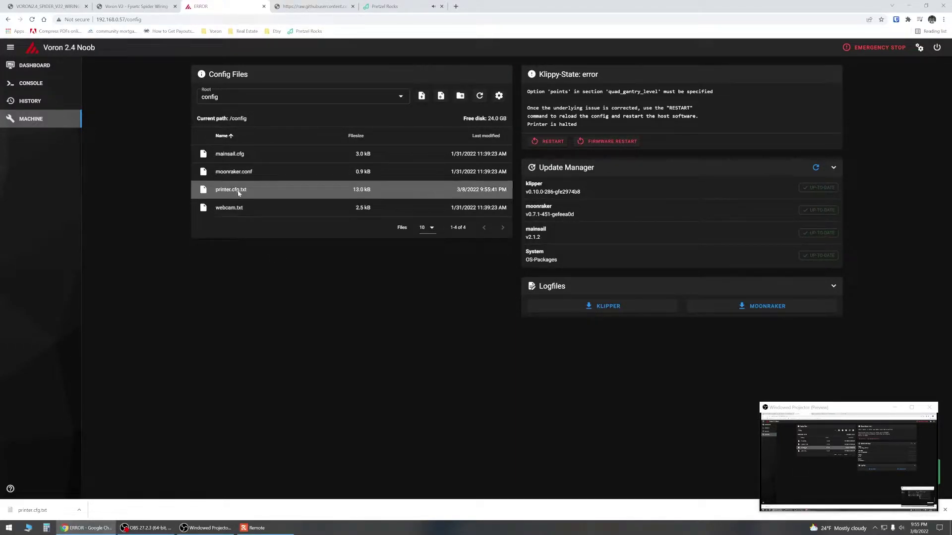
right_click(238, 193)
left_click(266, 240)
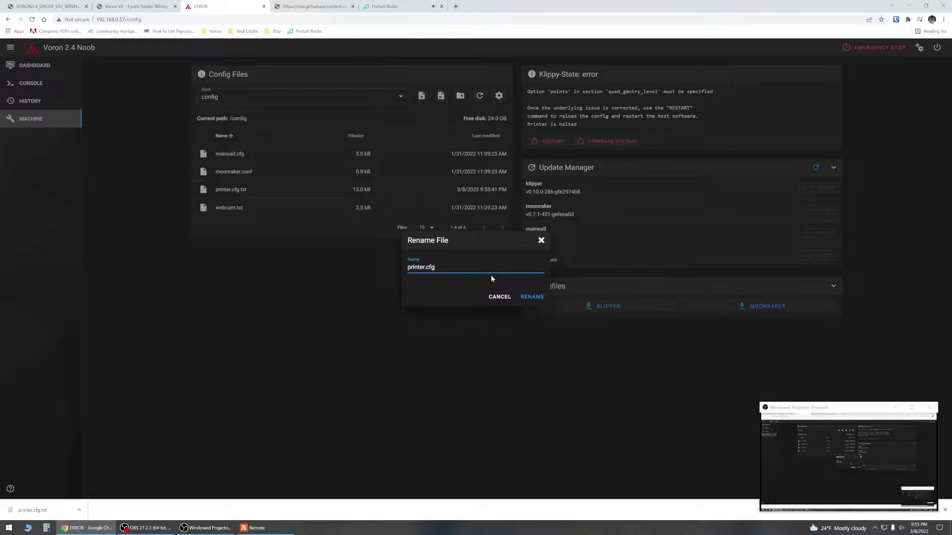
left_click(535, 299)
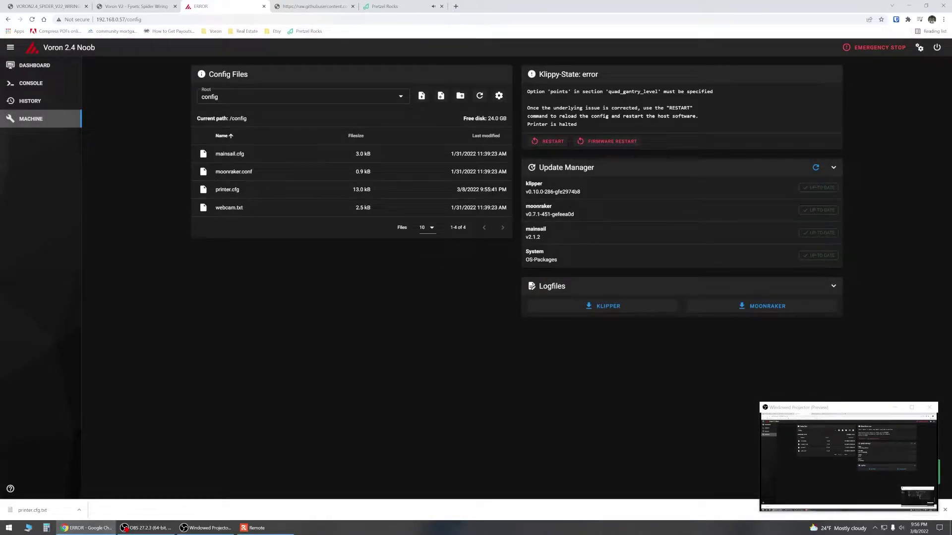
left_click(536, 142)
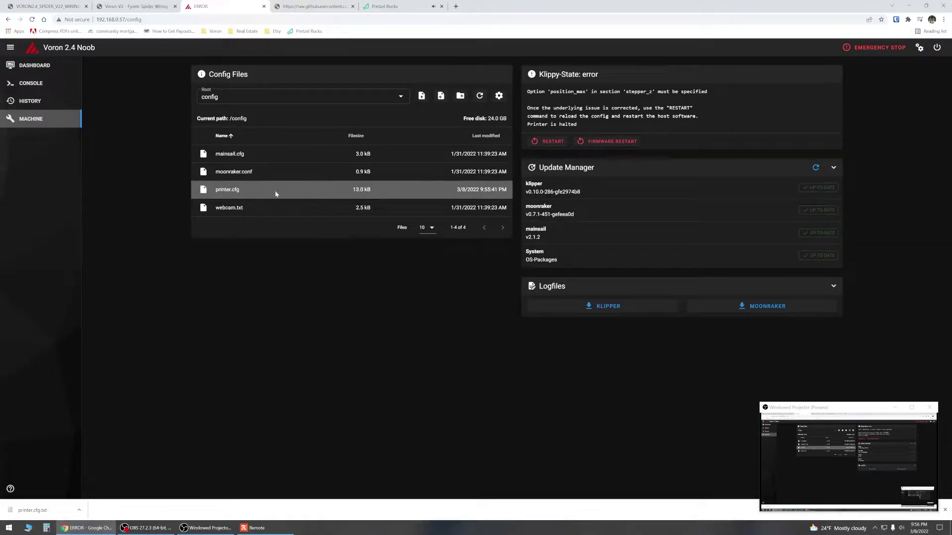
- Replace the MCU serial path on line 17 with the pasted path, then save and restart
left_click(253, 198)
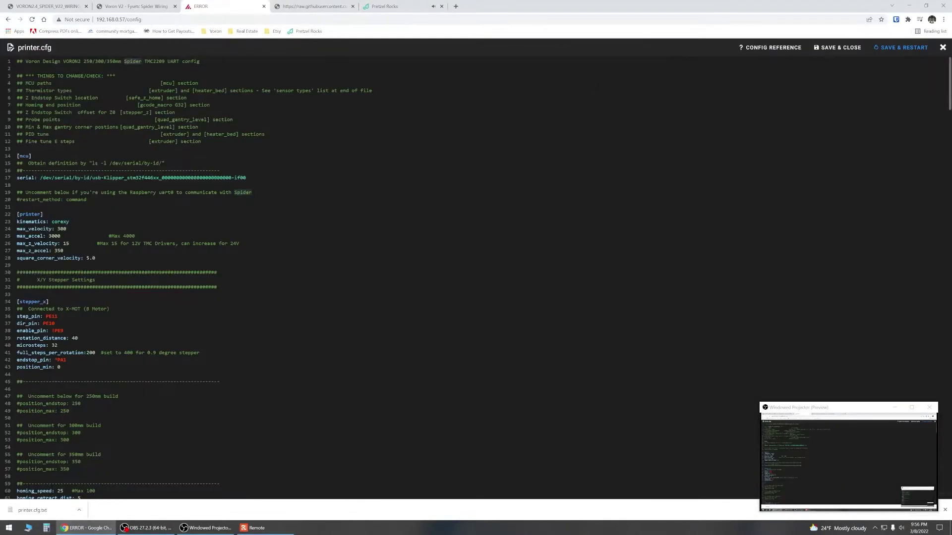
left_click(253, 163)
left_click_drag(161, 177, 40, 178)
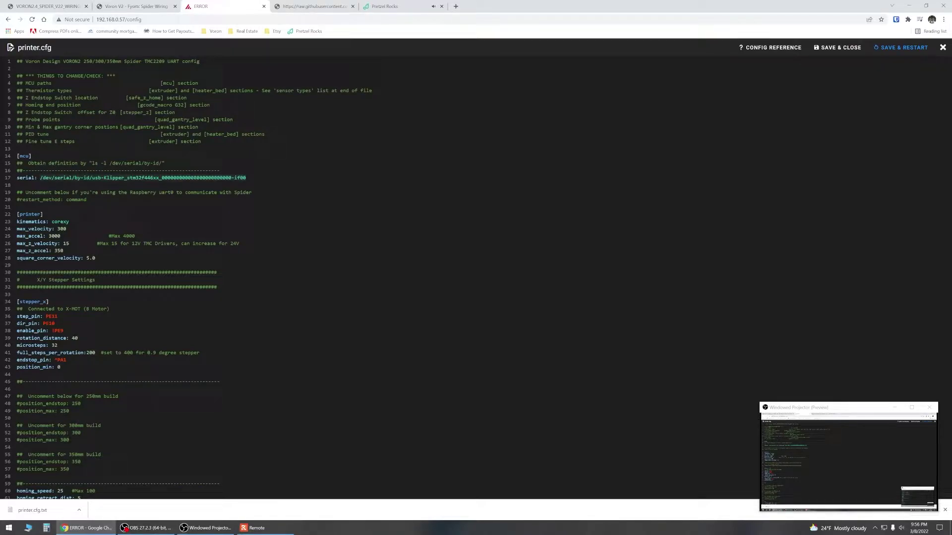
key("BackSpace")
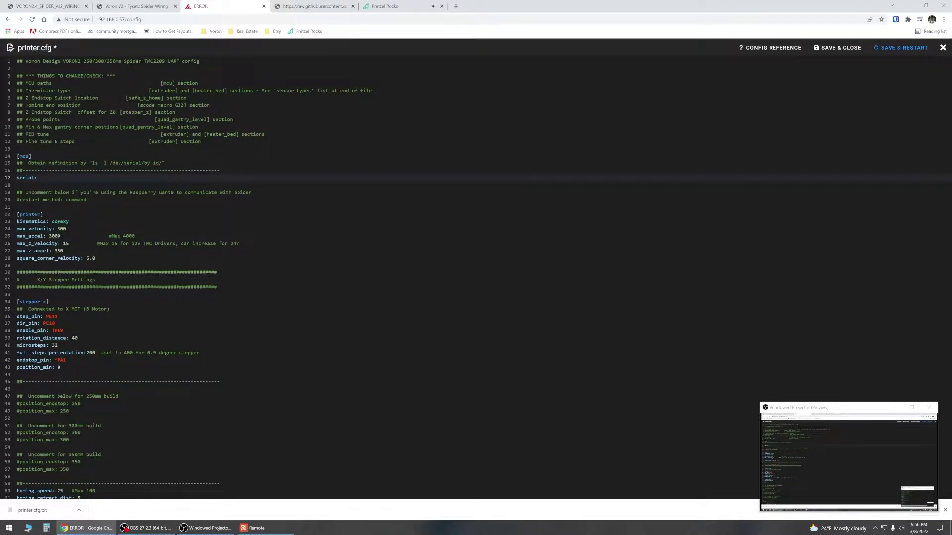
key("ctrl+v")
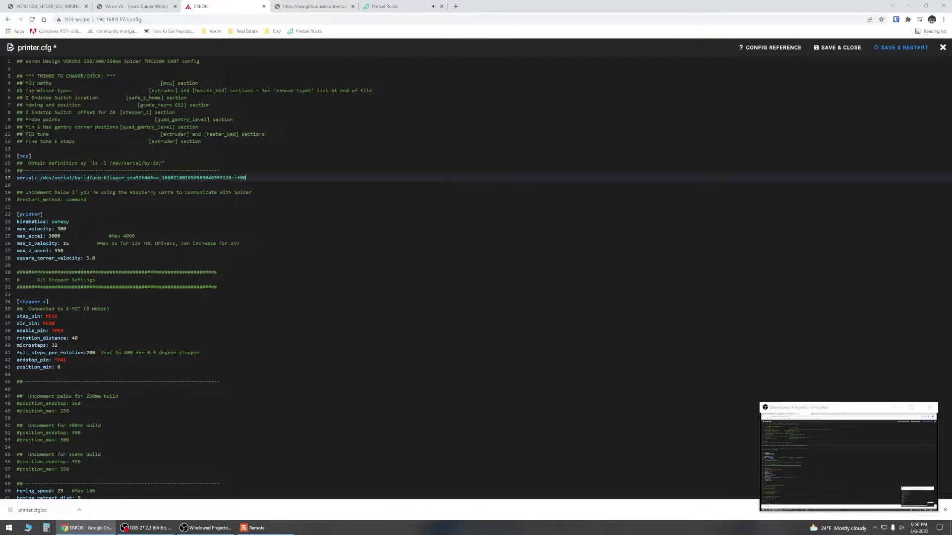
left_click(885, 47)
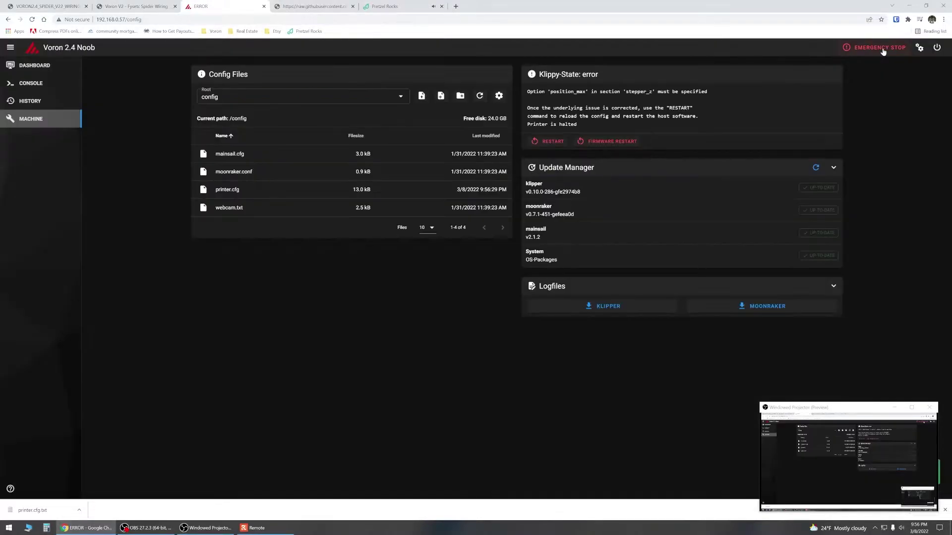
- Reopen printer.cfg and scroll down past the stepper sections toward the extruder
left_click(236, 194)
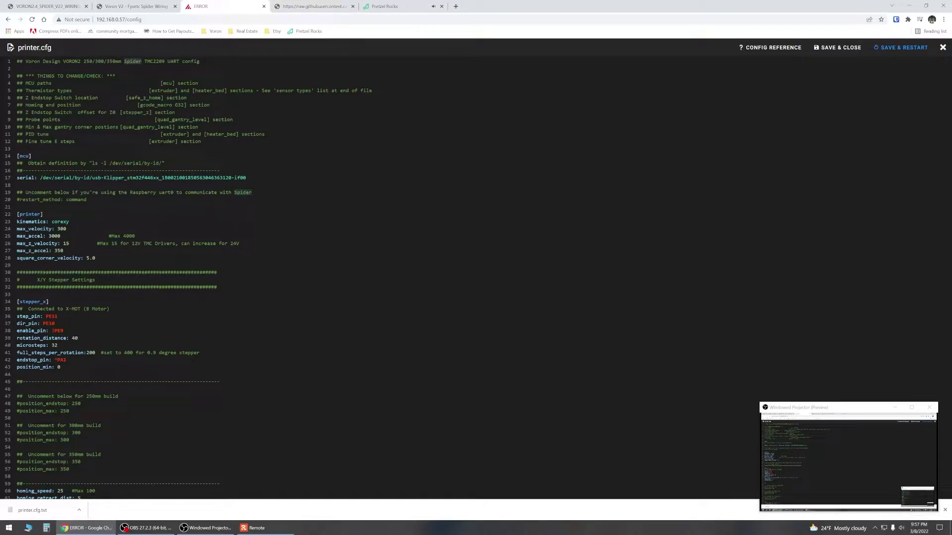
left_click(23, 155)
scroll(475, 277, "down", 9)
scroll(476, 277, "down", 6)
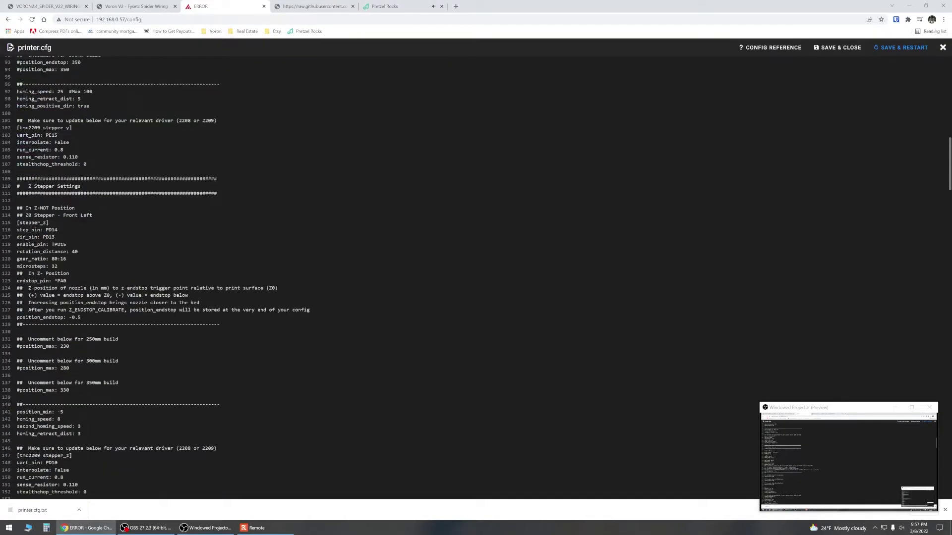
scroll(476, 278, "down", 8)
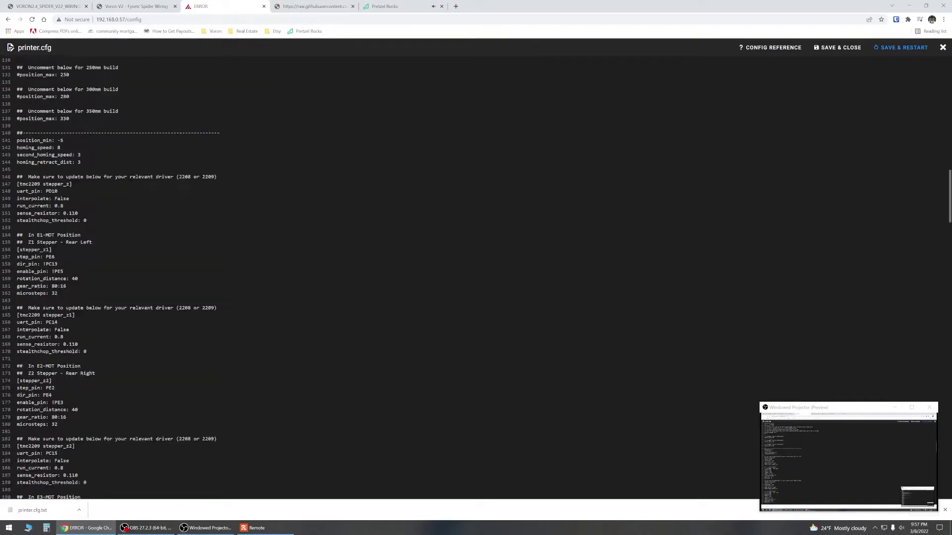
scroll(476, 278, "down", 8)
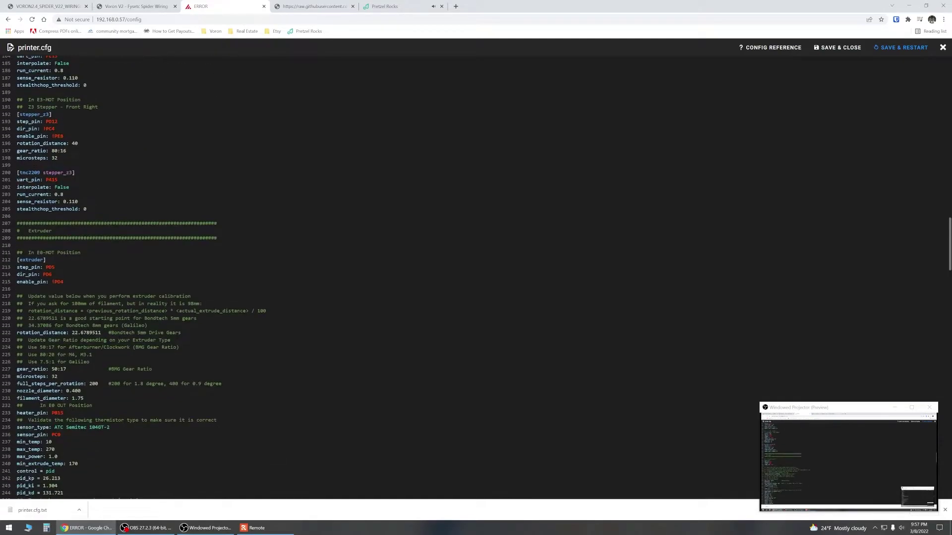
scroll(476, 278, "down", 1)
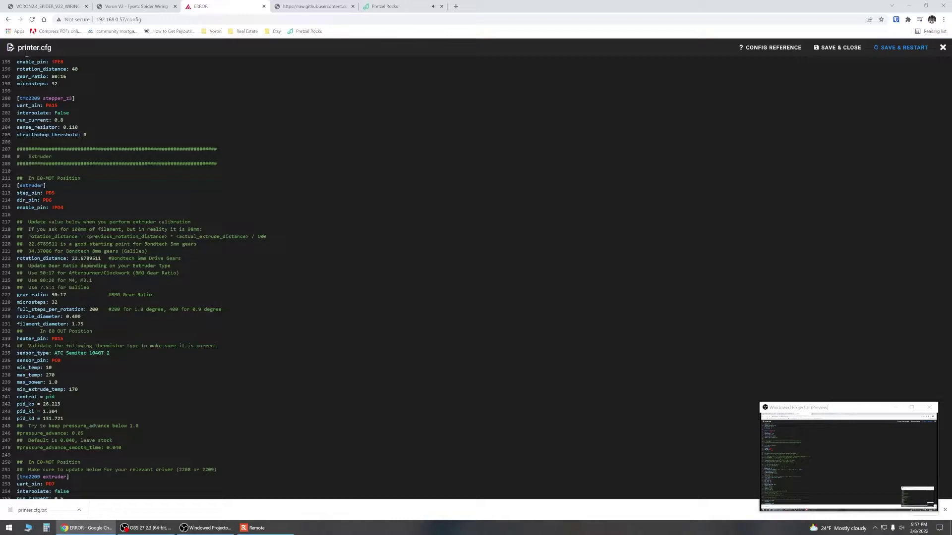
- Change the extruder sensor_type on line 235 to PT1000
left_click(110, 352)
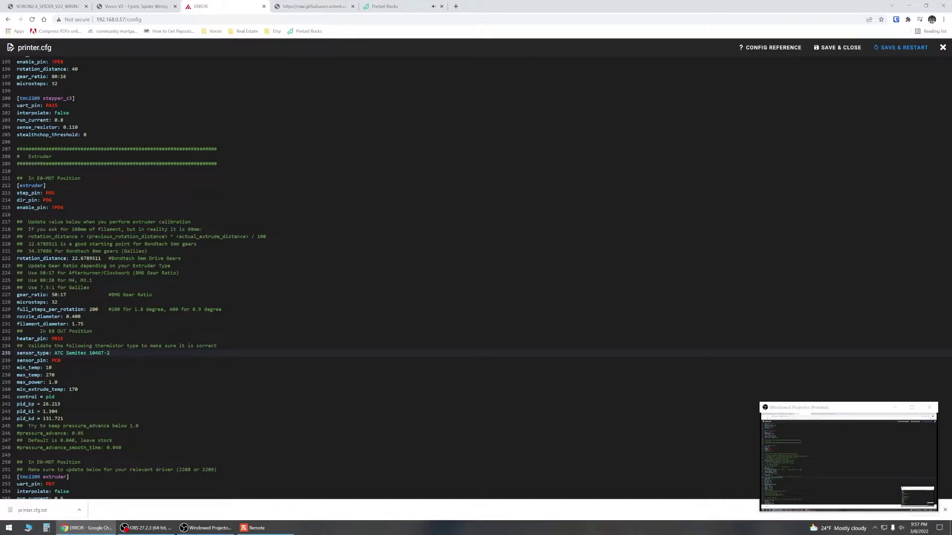
key("BackSpace")
key("BackSpace")
key("BackSpace")
key("BackSpace")
key("BackSpace")
key("BackSpace")
key("BackSpace")
key("BackSpace")
key("BackSpace")
key("BackSpace")
key("BackSpace")
key("BackSpace")
key("BackSpace")
type("PT1")
key("BackSpace")
left_click(60, 360)
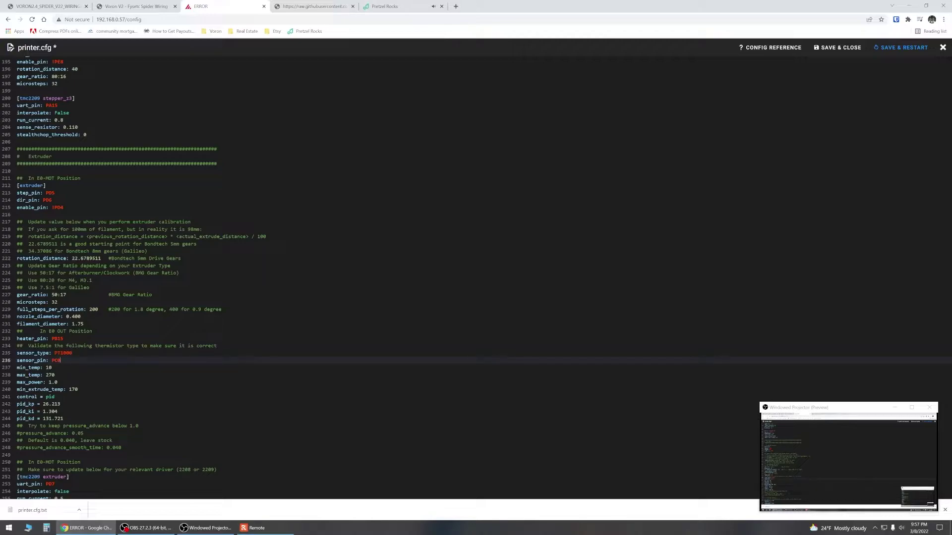
- Copy the Keenovo heater pad sensor name from line 501 and scroll back up
scroll(476, 280, "down", 3)
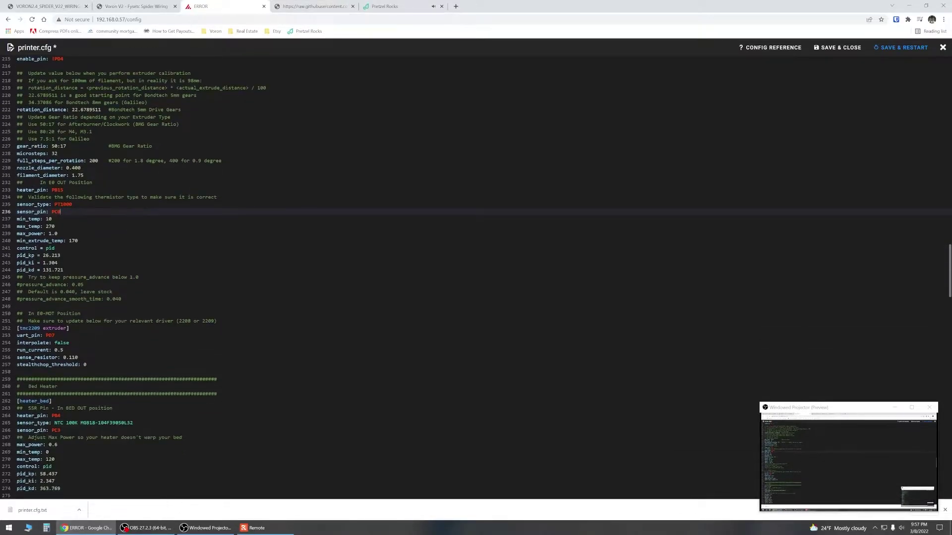
scroll(476, 280, "down", 15)
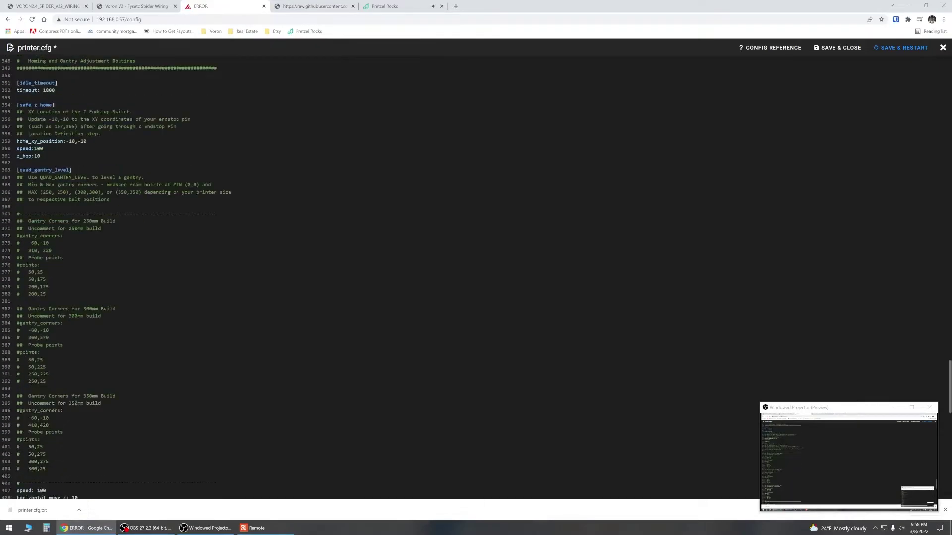
scroll(476, 280, "down", 11)
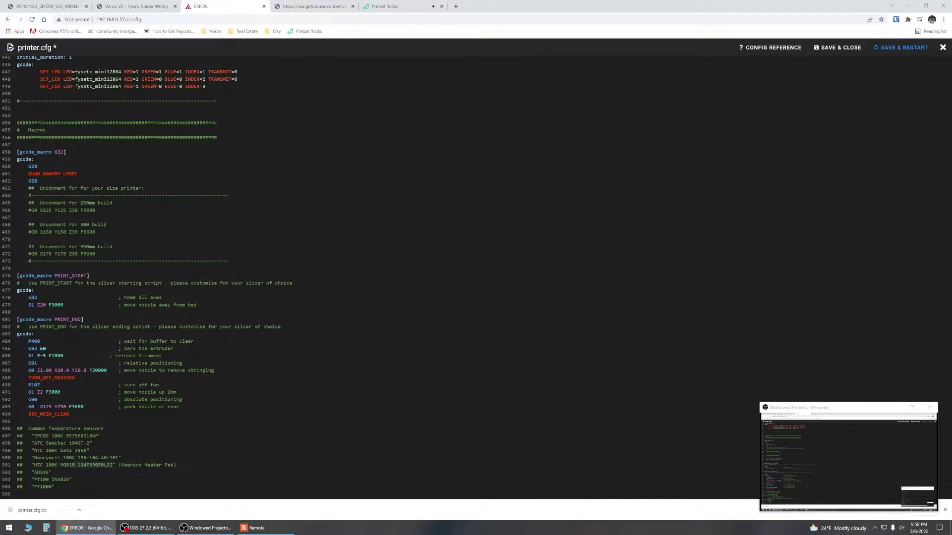
left_click_drag(114, 464, 158, 466)
right_click(42, 468)
left_click(55, 369)
scroll(475, 278, "up", 12)
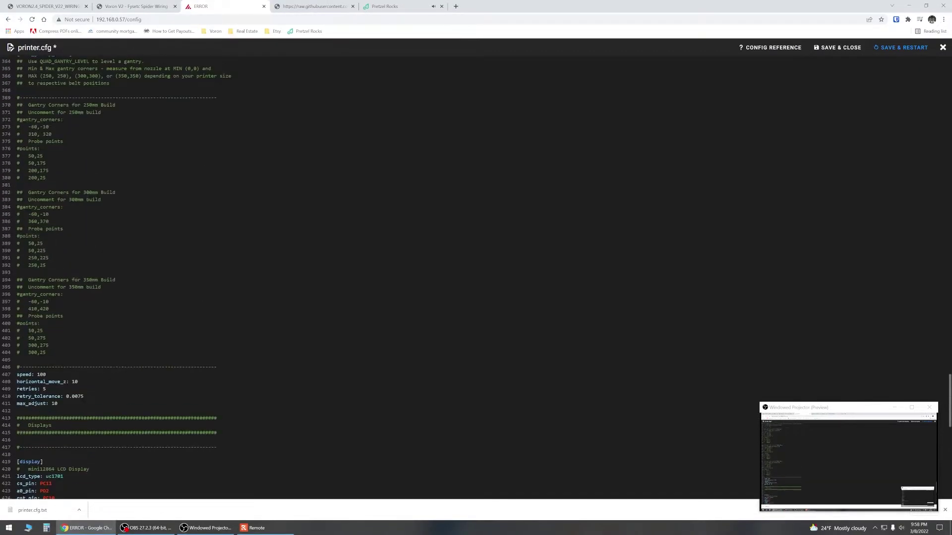
scroll(476, 277, "up", 10)
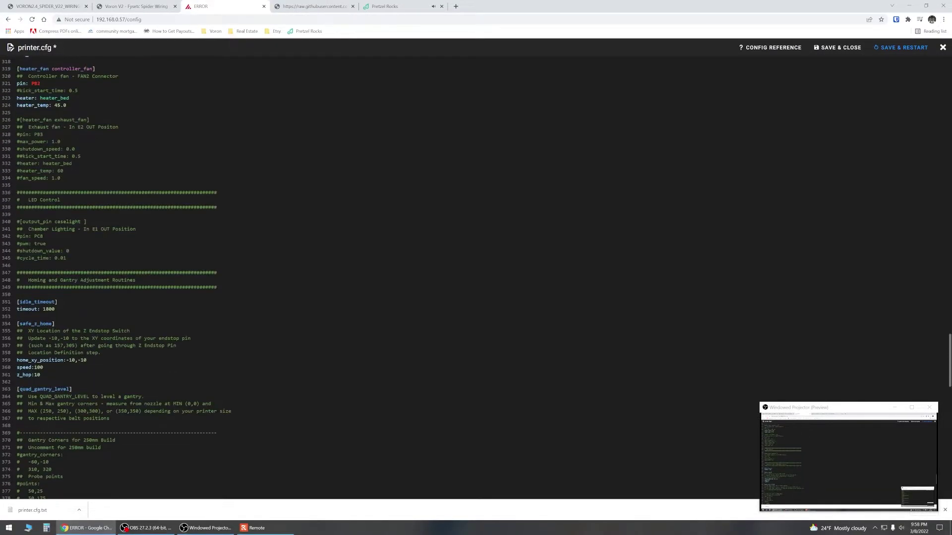
scroll(476, 277, "up", 3)
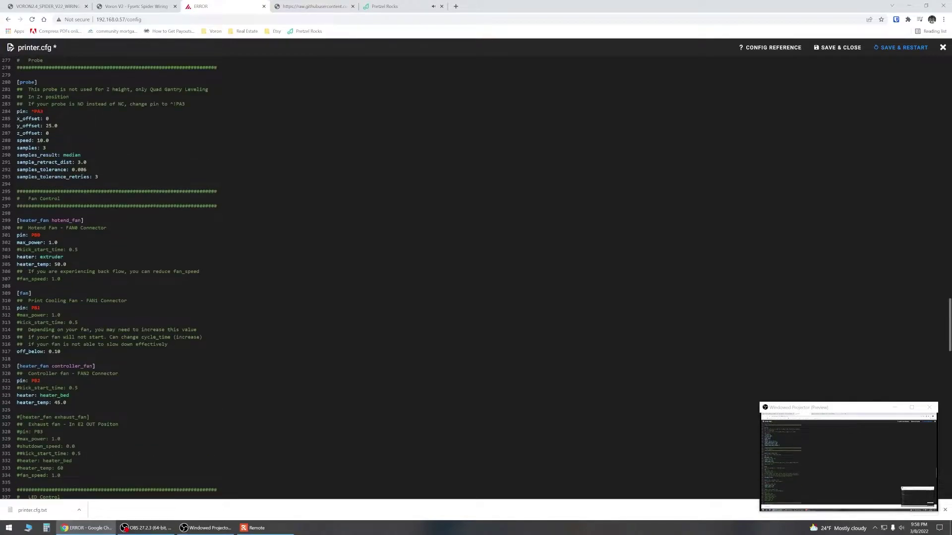
scroll(476, 278, "up", 3)
scroll(476, 277, "up", 4)
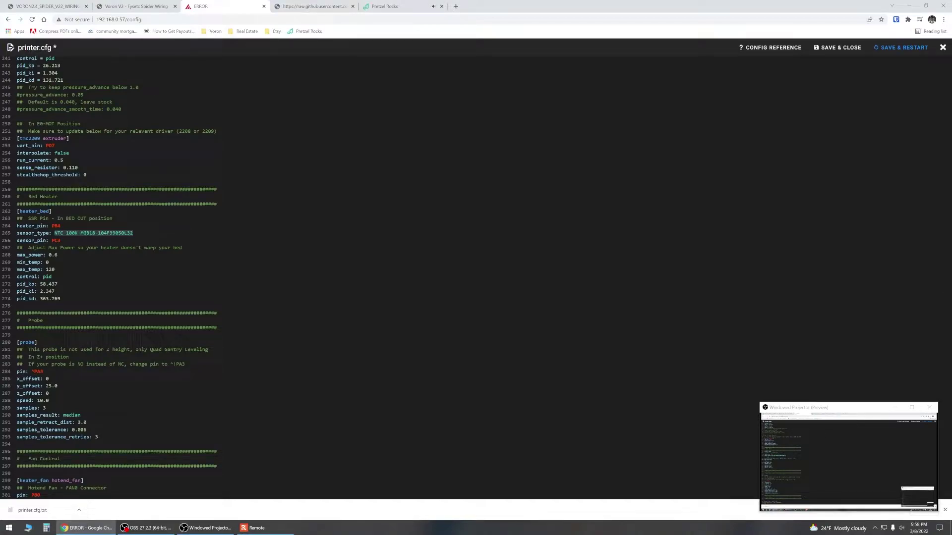
- Select the heater_bed sensor_type value and review the surrounding config
left_click(53, 233)
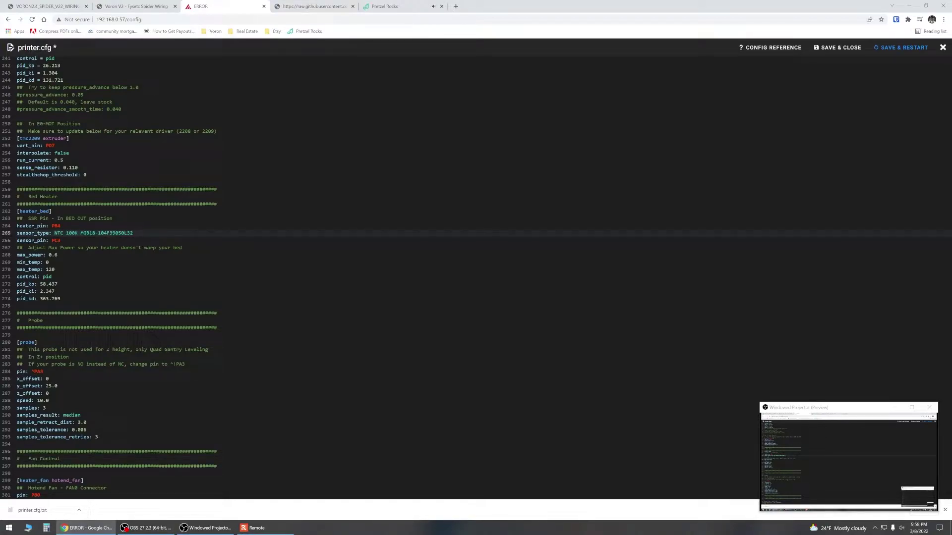
key("shift+Down")
scroll(476, 277, "down", 20)
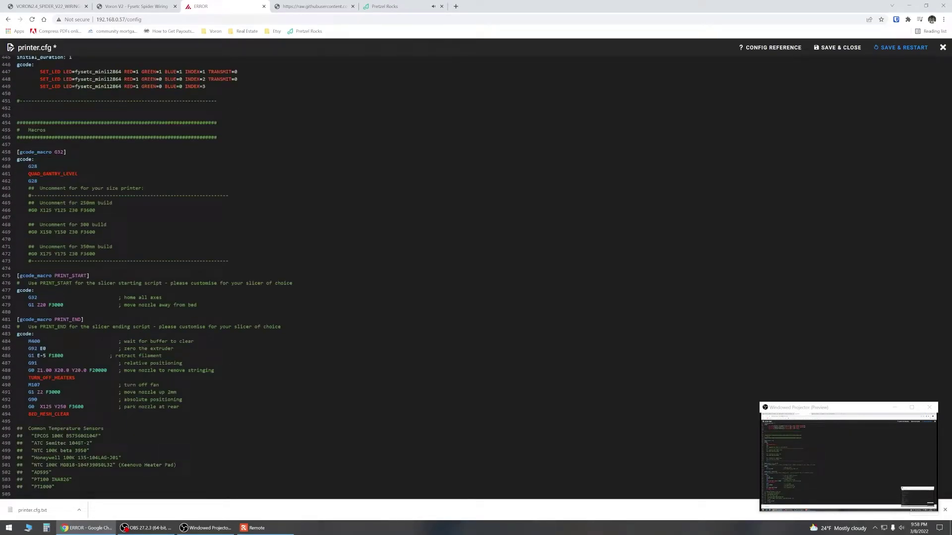
scroll(476, 277, "up", 19)
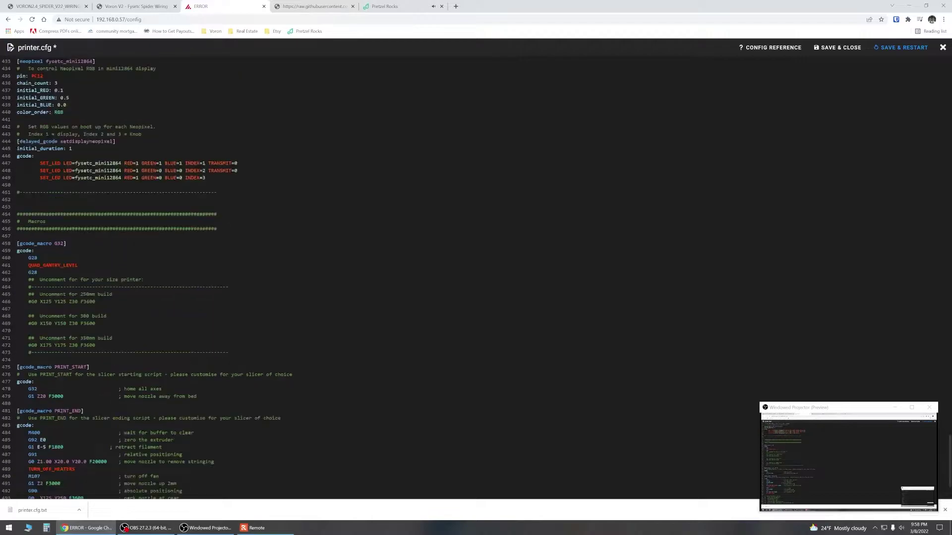
scroll(476, 278, "up", 1)
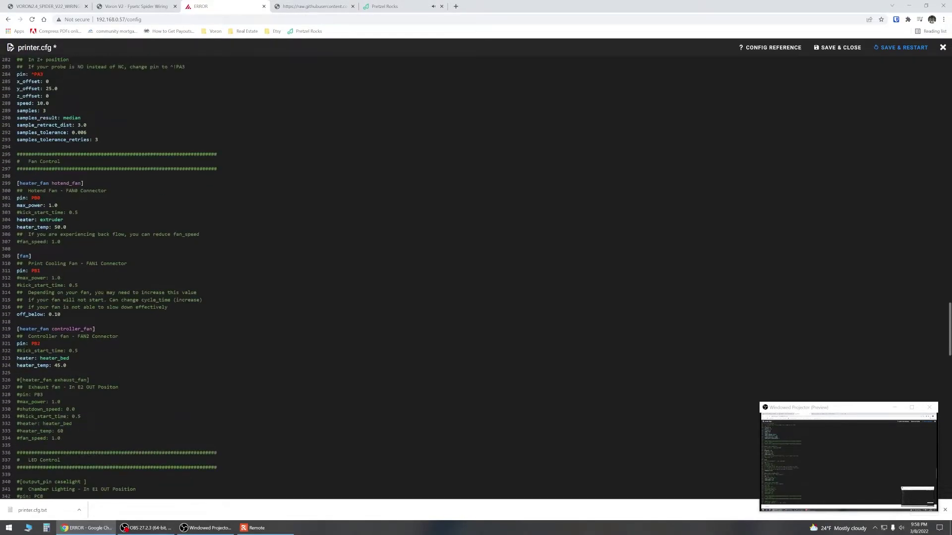
scroll(476, 278, "up", 4)
- Save and close printer.cfg, returning to the config file list
scroll(476, 277, "up", 1)
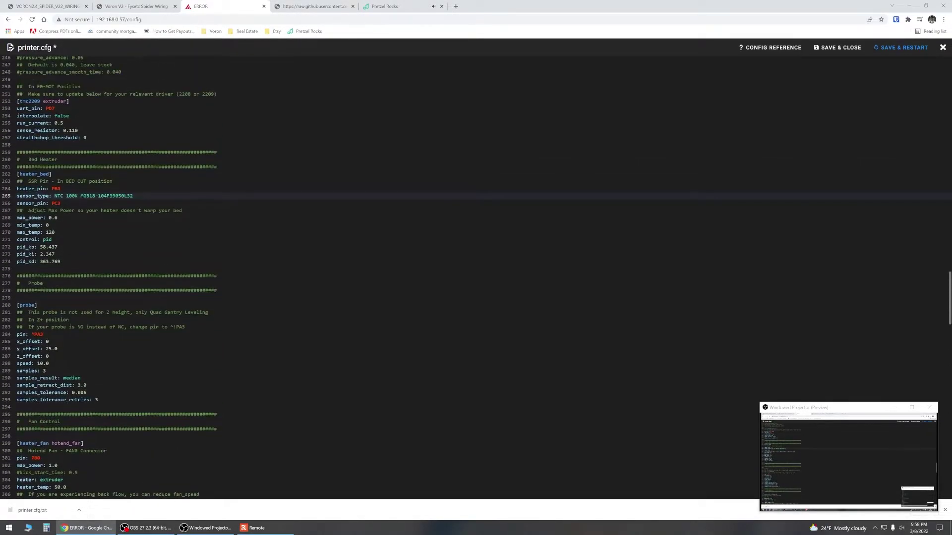
left_click(59, 204)
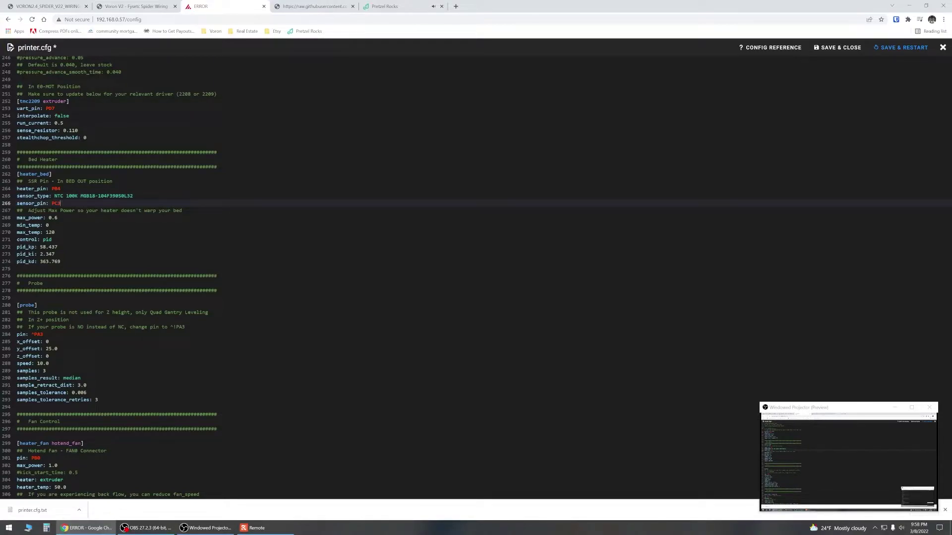
scroll(476, 277, "up", 4)
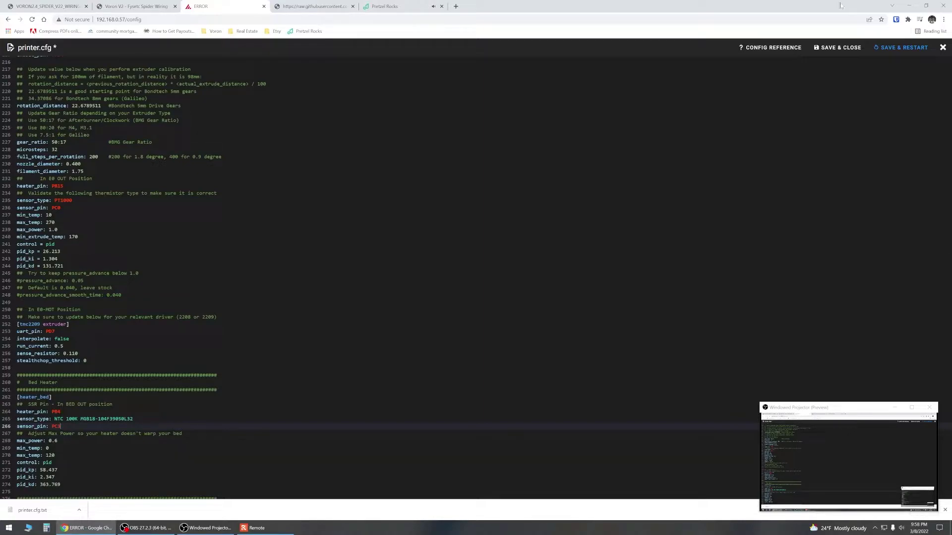
left_click(895, 48)
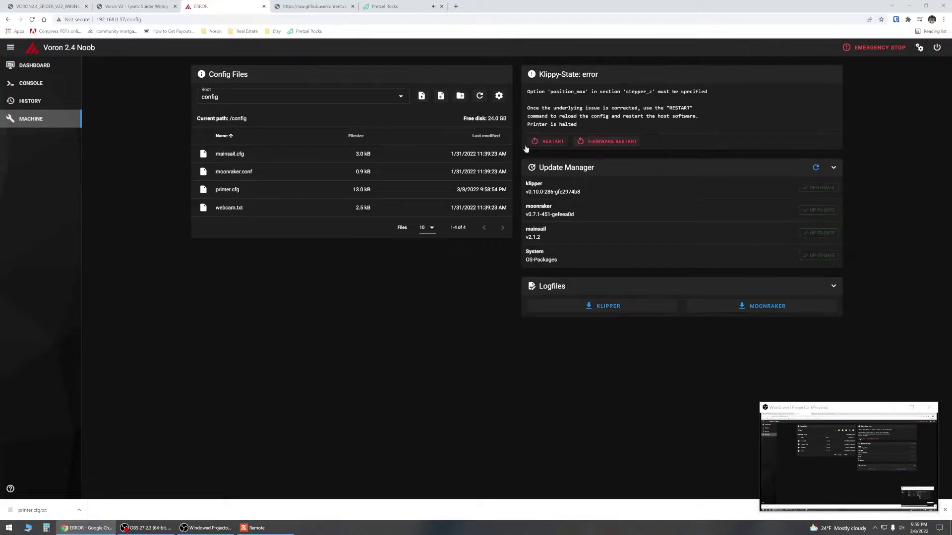
- Reopen printer.cfg and uncomment stepper_x position_endstop: 350 and position_max: 350
left_click(324, 189)
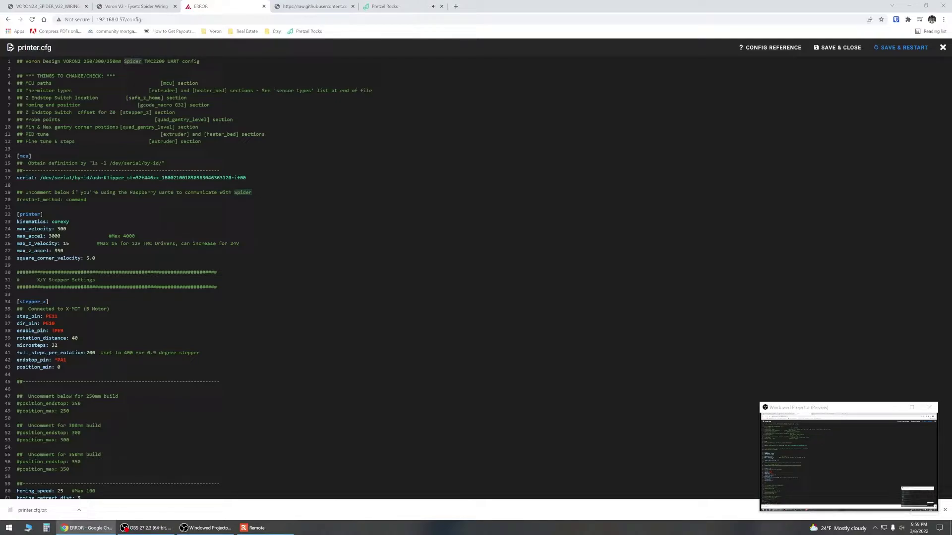
scroll(478, 281, "down", 1)
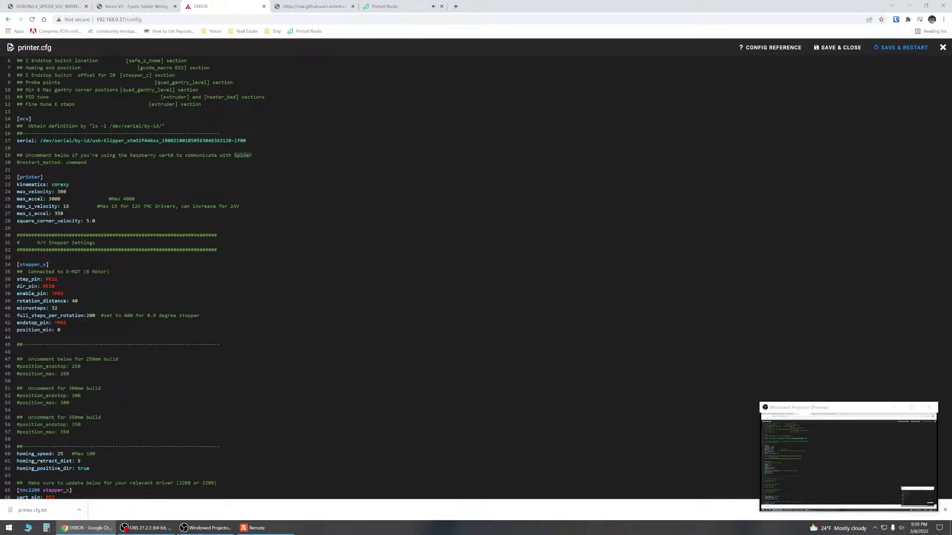
scroll(477, 281, "down", 2)
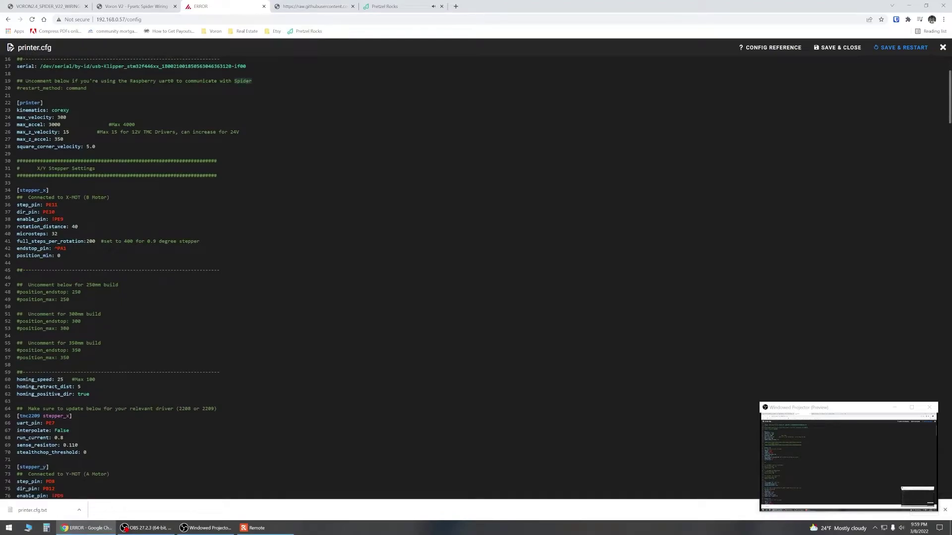
scroll(477, 281, "down", 1)
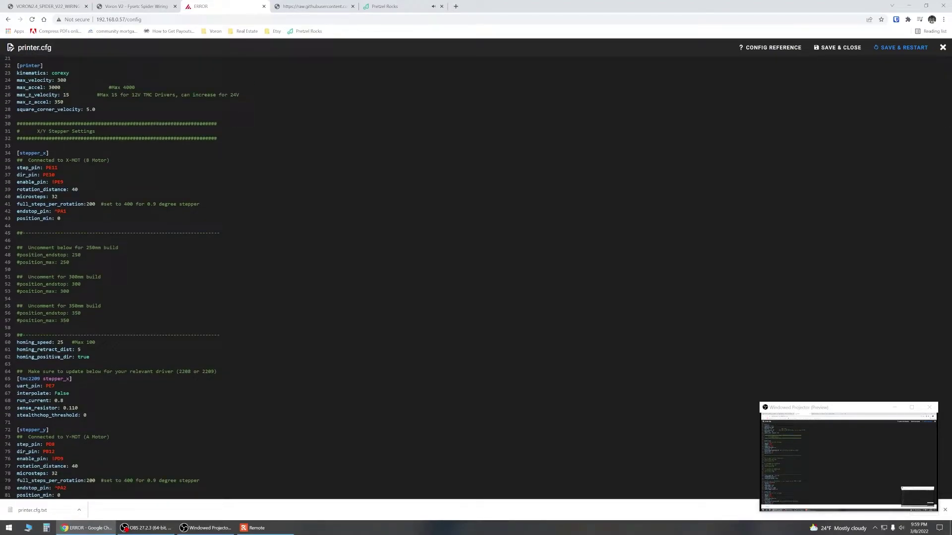
scroll(478, 281, "down", 1)
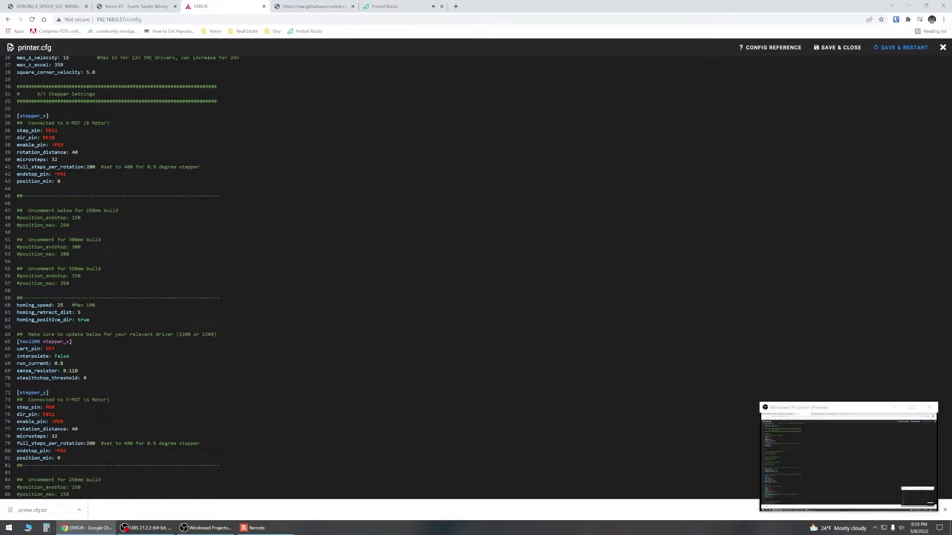
left_click(478, 276)
key("Delete")
left_click(17, 283)
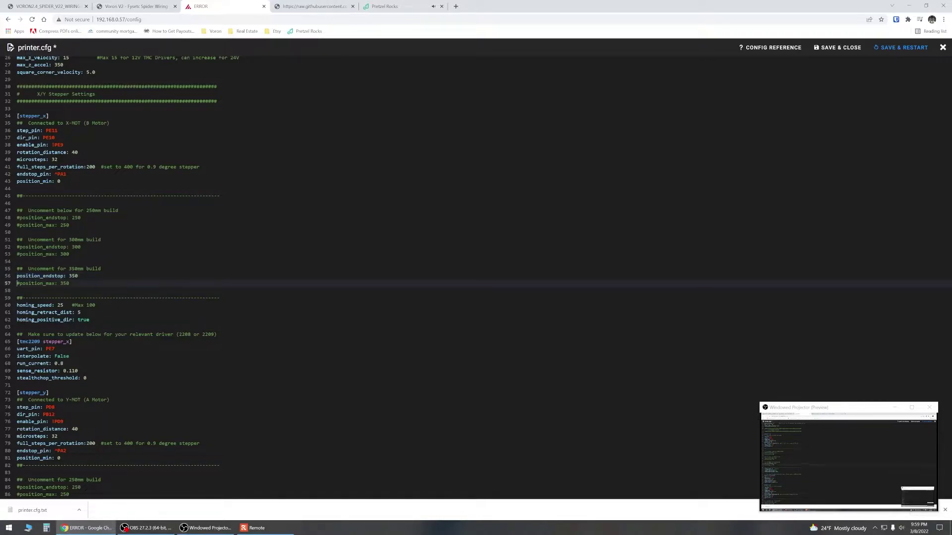
key("Delete")
- Uncomment stepper_y position_endstop/position_max 350 and stepper_z position_max: 330
scroll(476, 277, "down", 4)
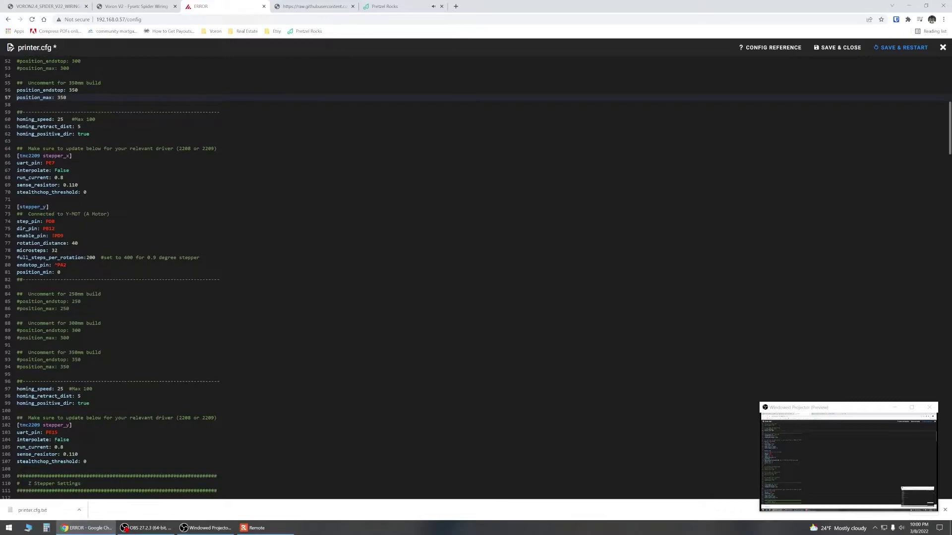
left_click(17, 360)
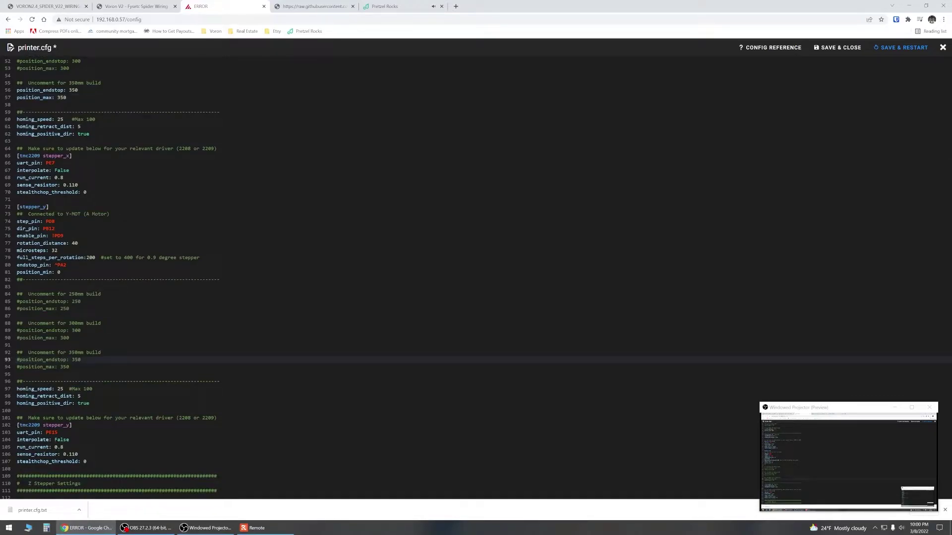
key("Delete")
left_click(17, 367)
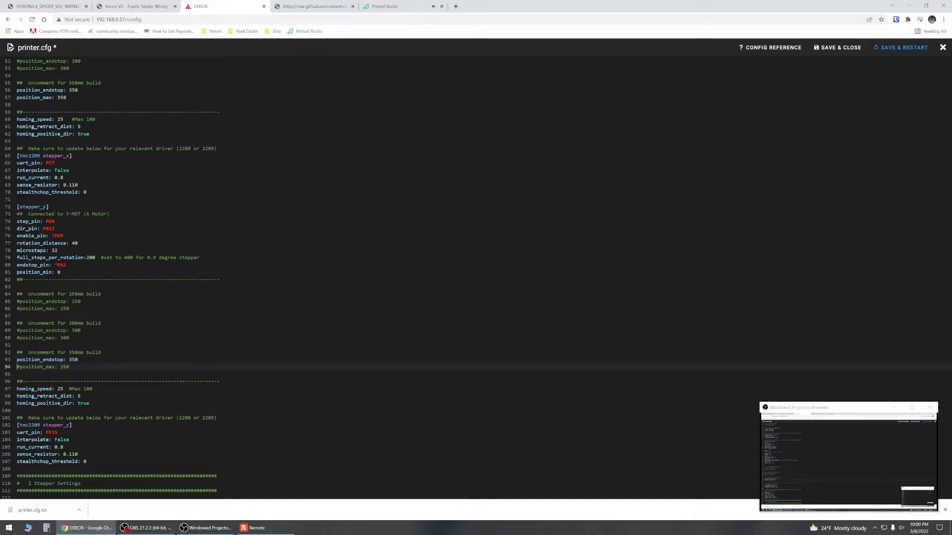
key("Delete")
scroll(476, 278, "down", 5)
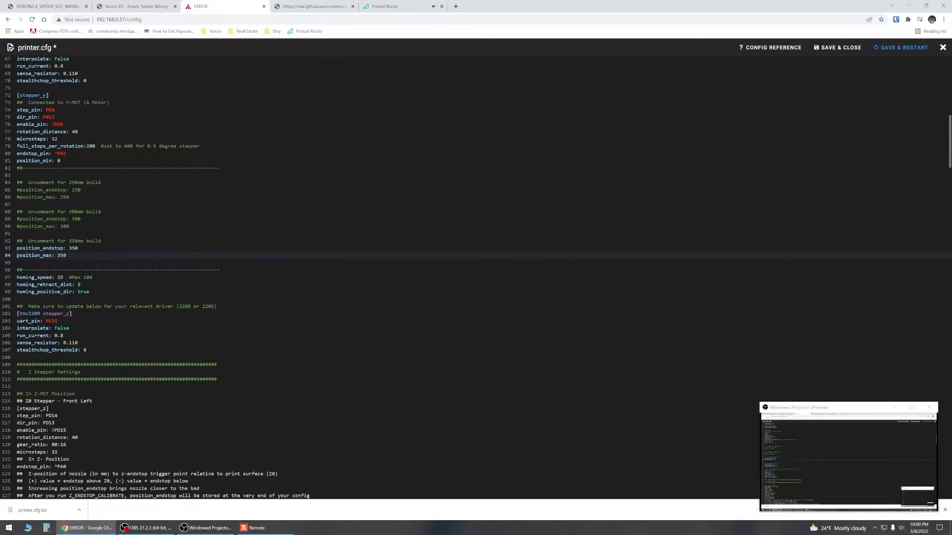
scroll(476, 278, "down", 2)
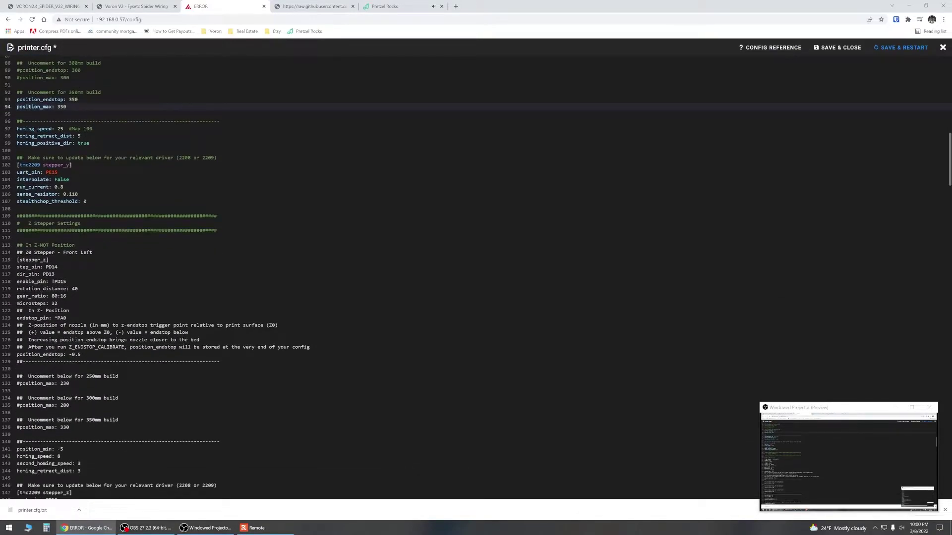
left_click(16, 427)
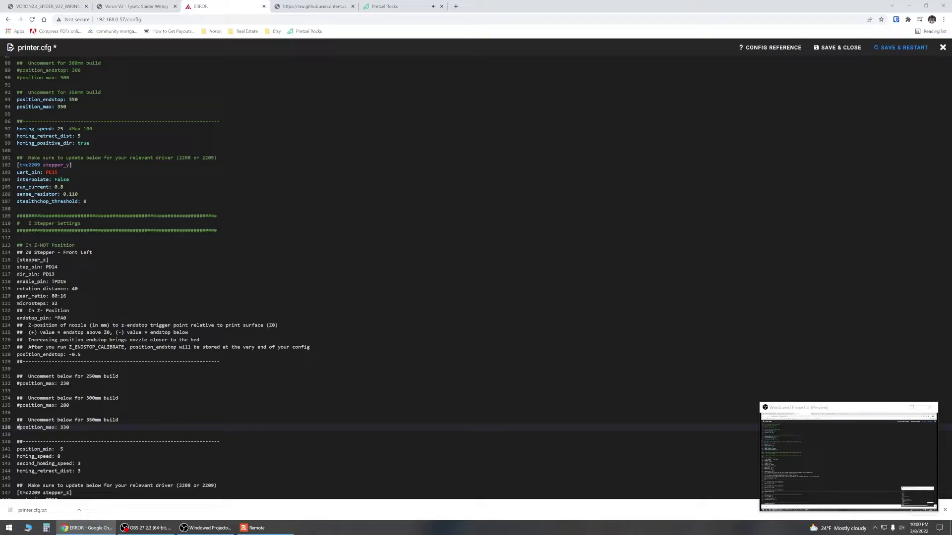
key("Delete")
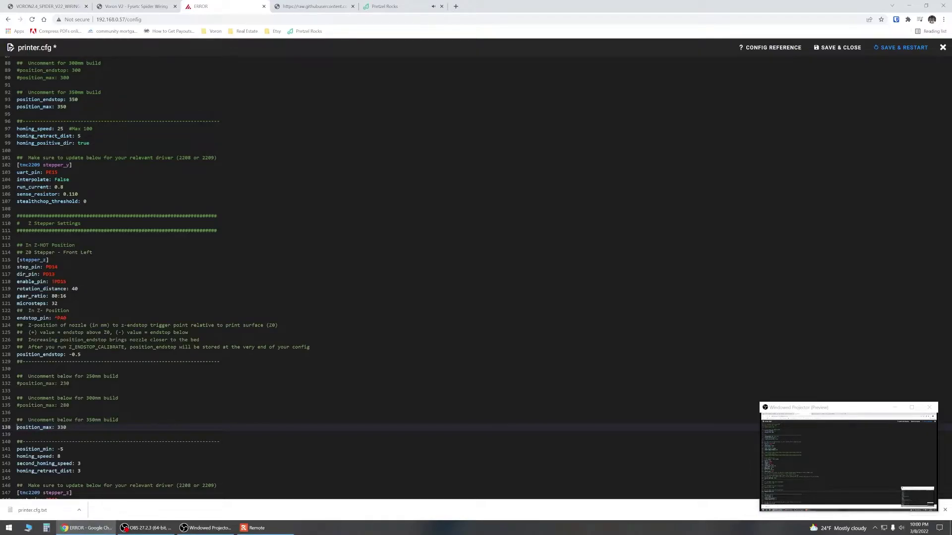
scroll(475, 282, "down", 3)
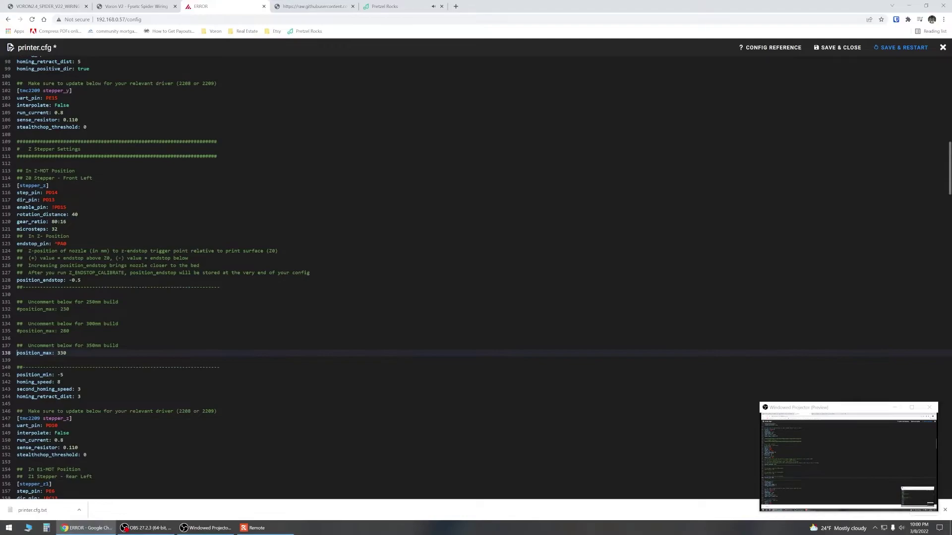
scroll(475, 278, "down", 5)
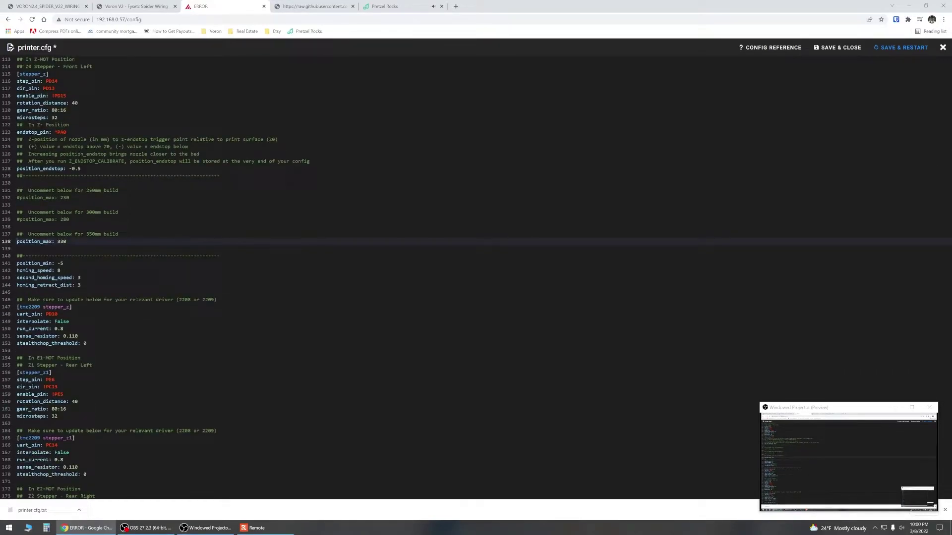
scroll(476, 277, "down", 9)
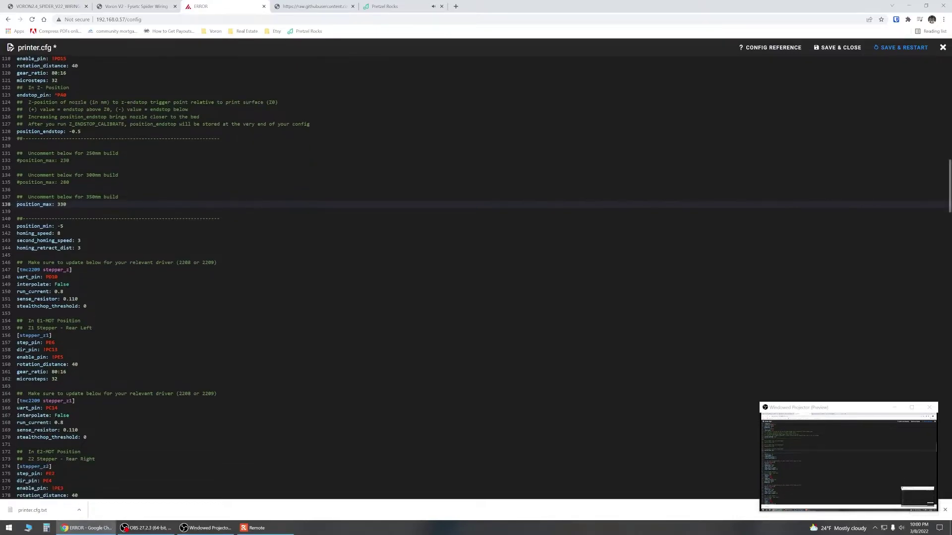
scroll(475, 277, "down", 10)
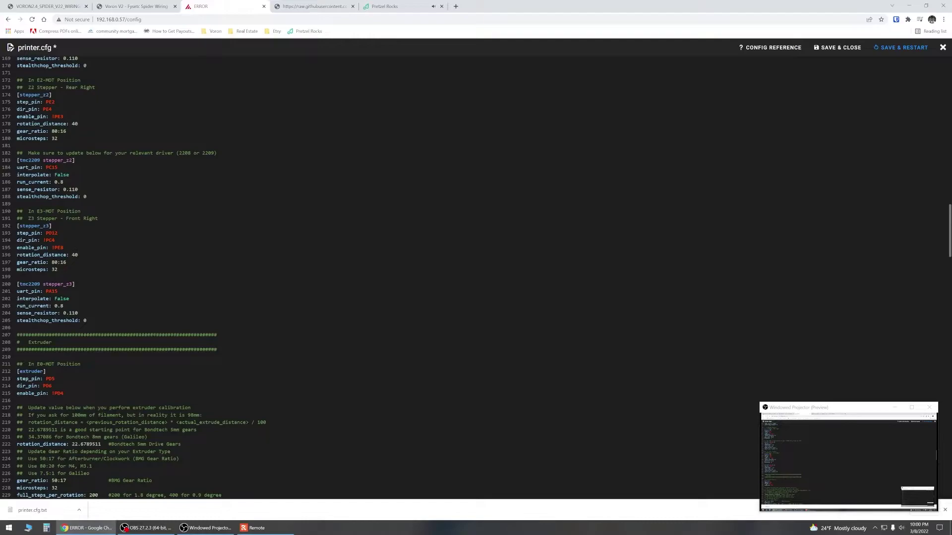
scroll(476, 277, "down", 15)
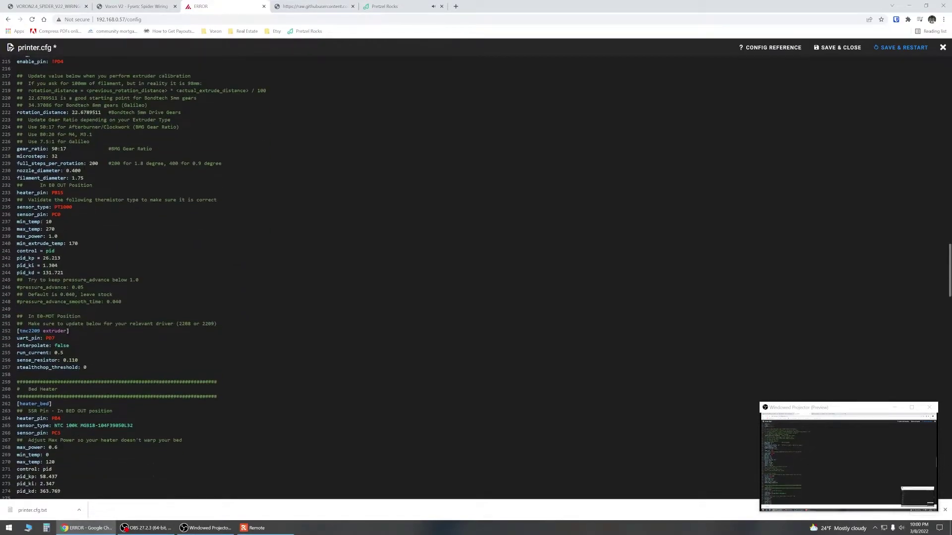
scroll(476, 277, "down", 7)
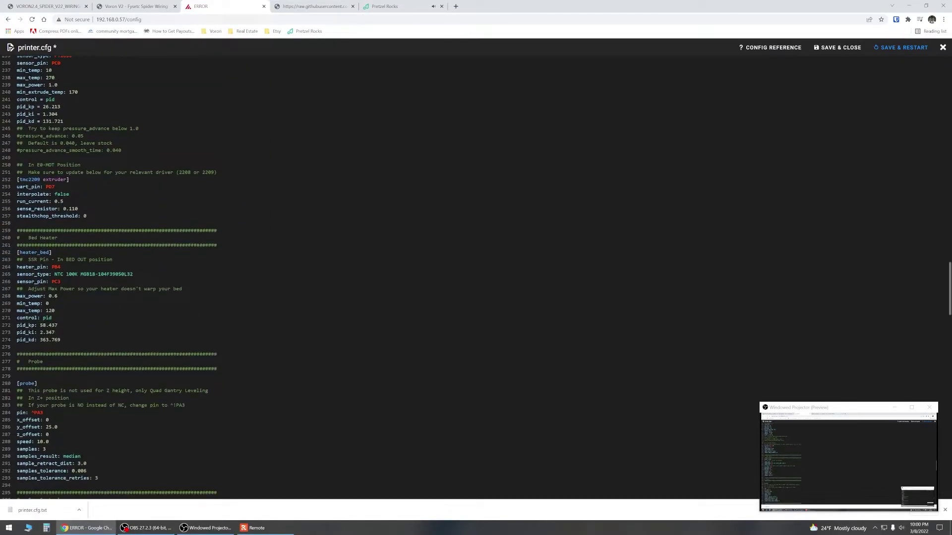
scroll(476, 278, "down", 5)
scroll(476, 278, "down", 3)
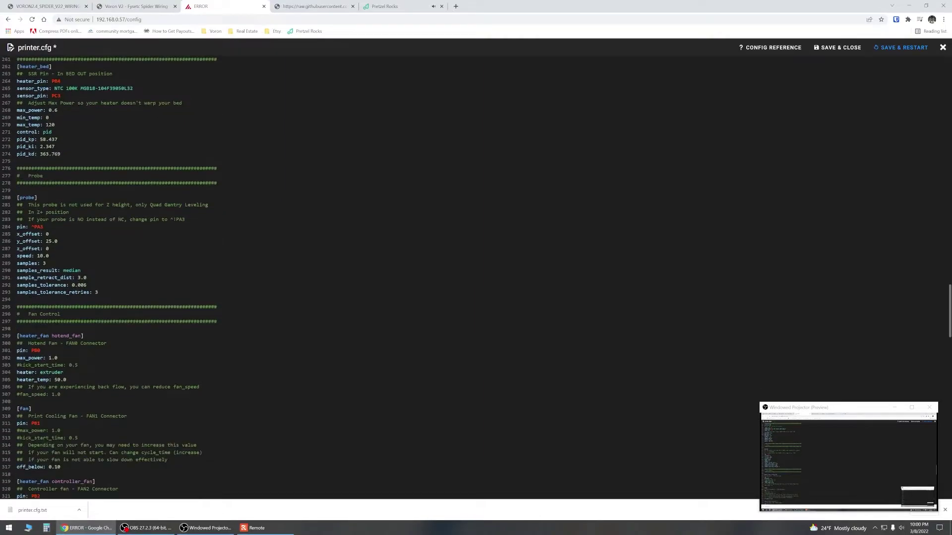
scroll(476, 277, "down", 4)
scroll(476, 278, "down", 6)
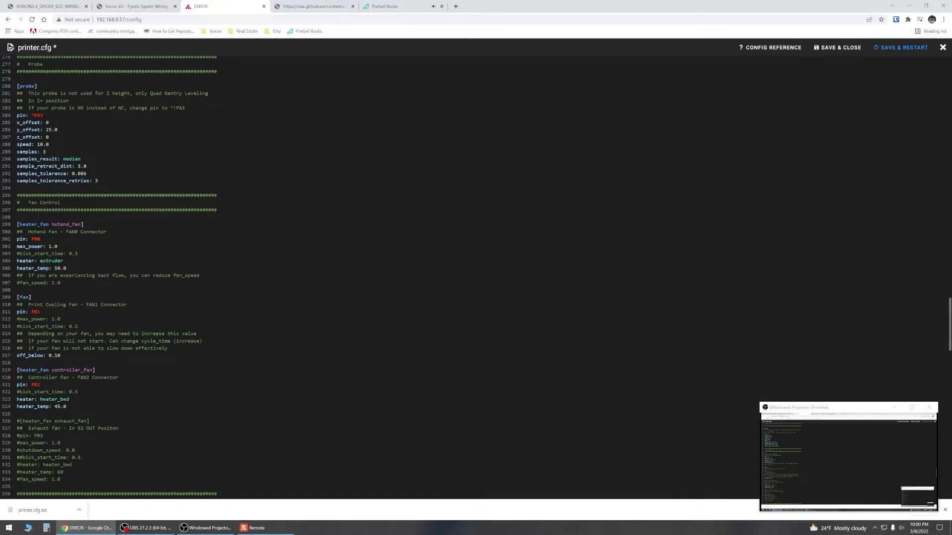
scroll(476, 278, "down", 5)
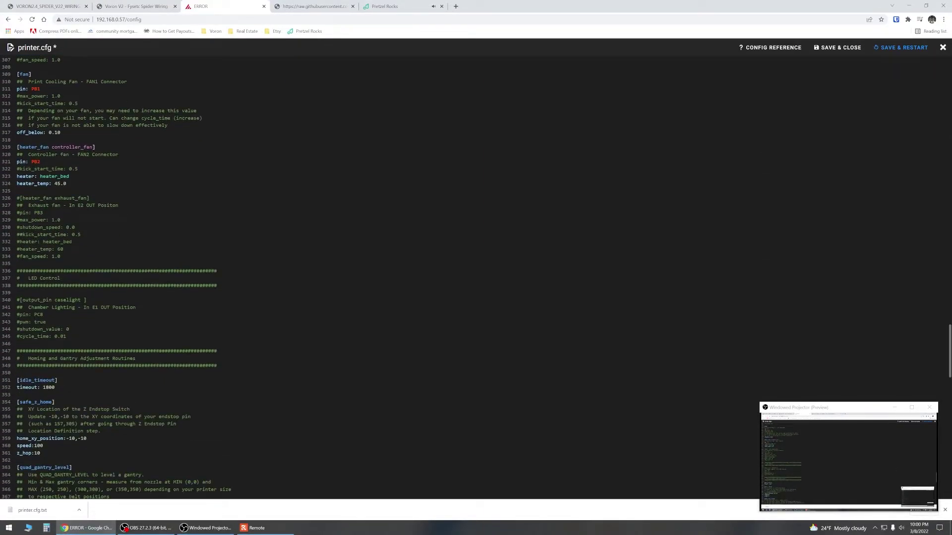
scroll(475, 278, "down", 4)
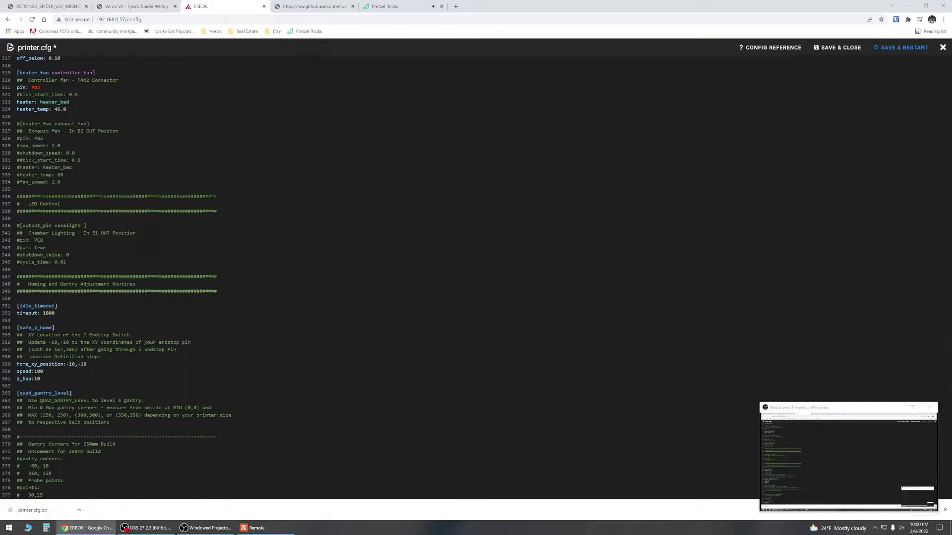
scroll(475, 278, "down", 3)
scroll(476, 278, "down", 2)
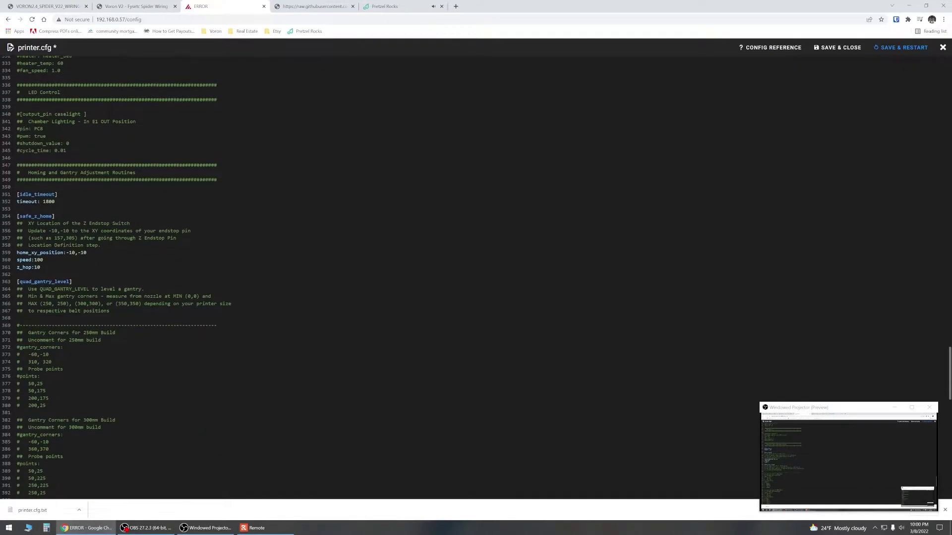
scroll(476, 277, "down", 2)
scroll(476, 278, "down", 2)
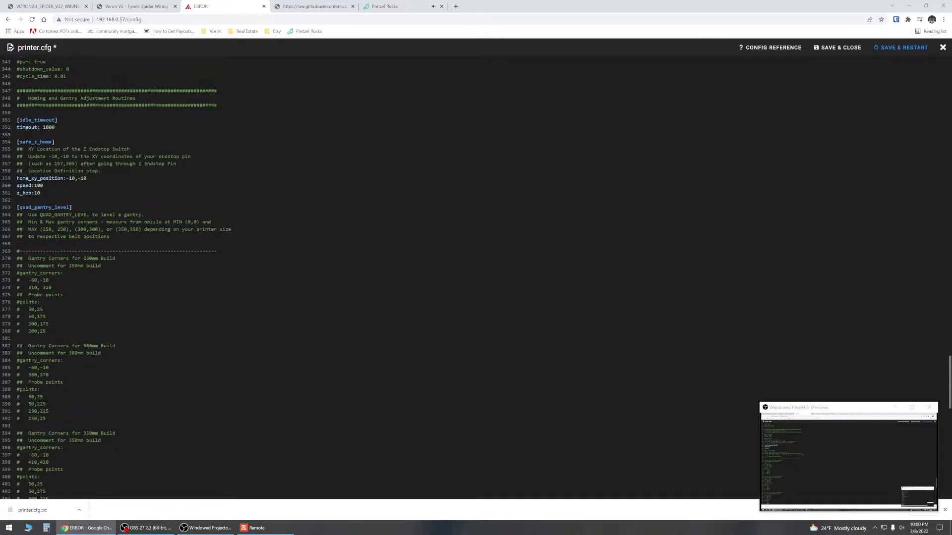
scroll(476, 277, "down", 2)
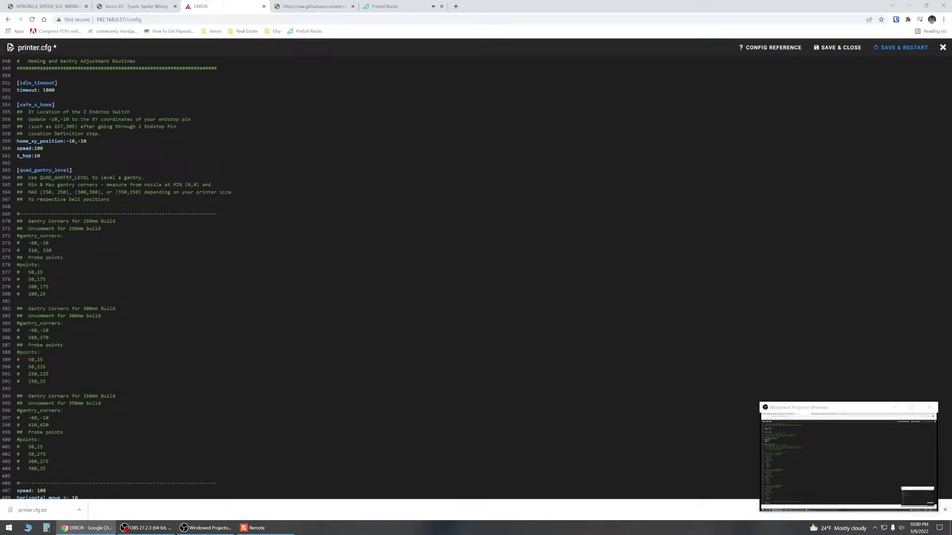
scroll(476, 277, "down", 2)
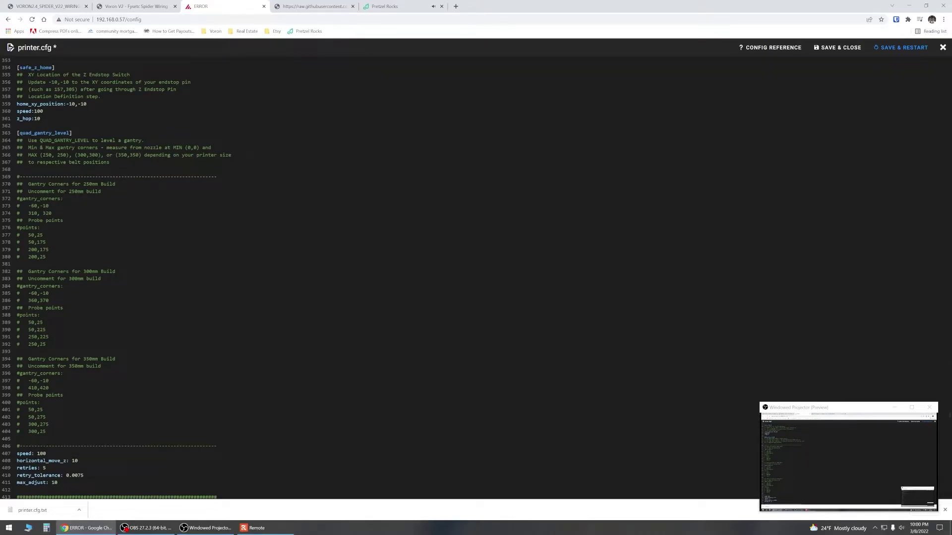
scroll(476, 278, "down", 7)
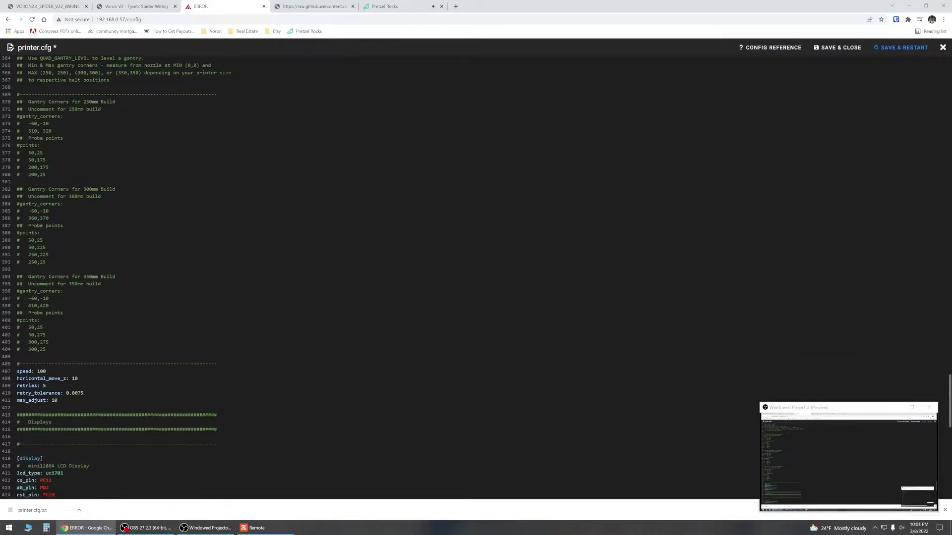
scroll(476, 277, "down", 13)
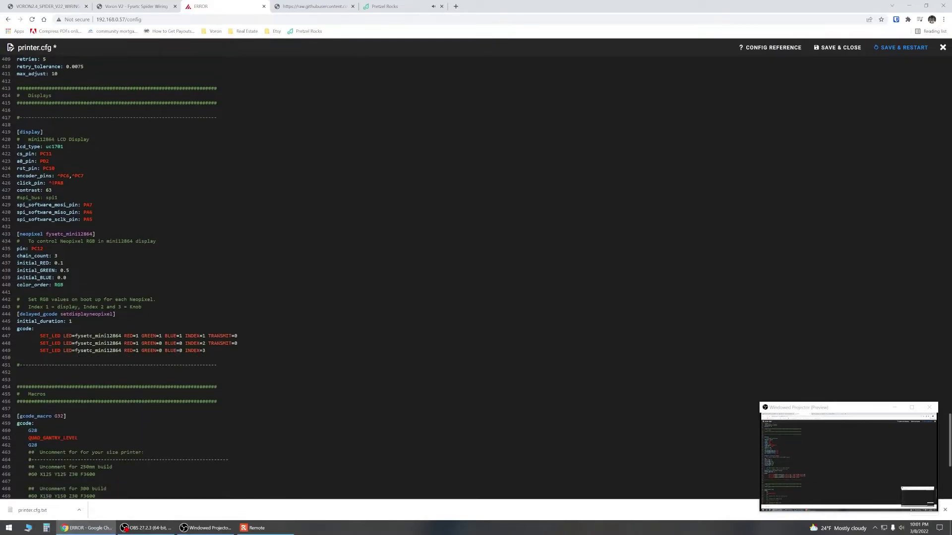
scroll(476, 277, "down", 3)
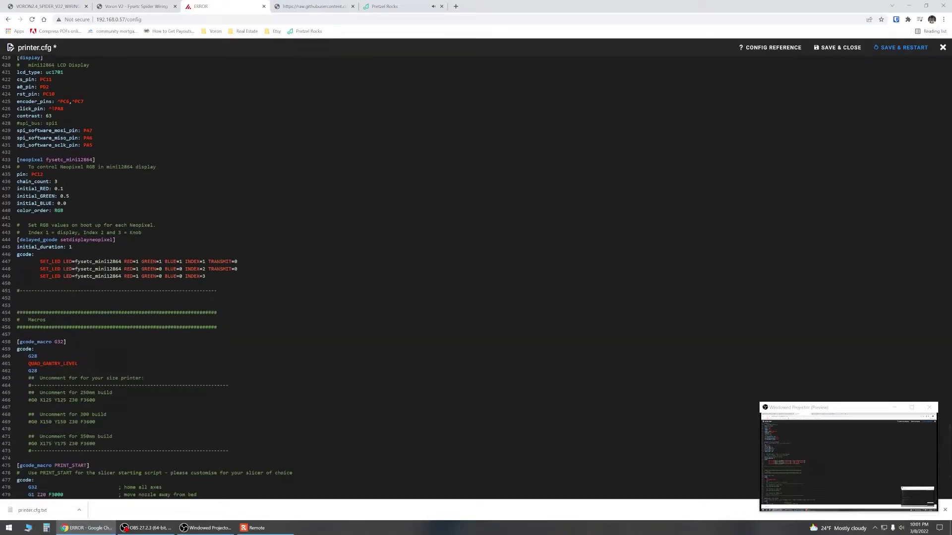
scroll(476, 277, "down", 2)
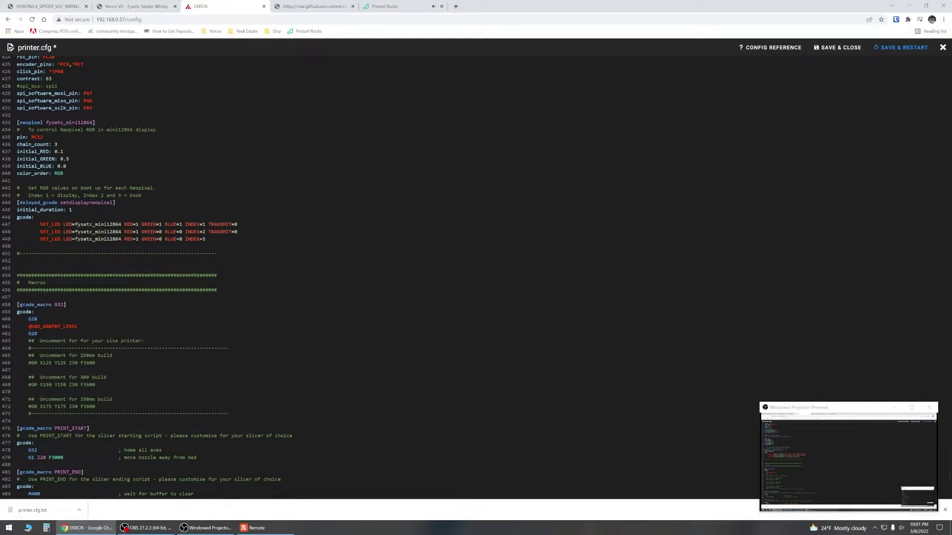
scroll(475, 278, "down", 2)
scroll(475, 277, "down", 5)
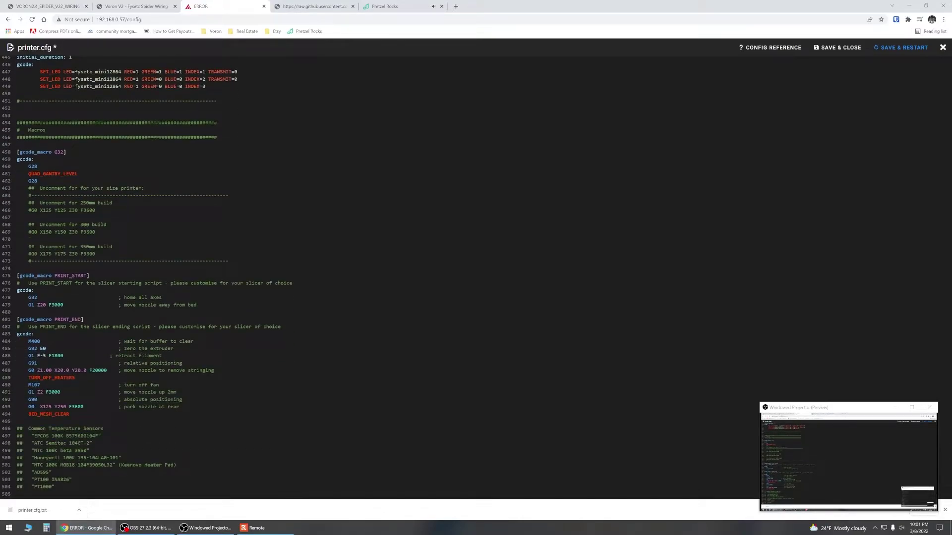
- Save and restart, note the quad_gantry_level points error, and reopen printer.cfg
left_click(887, 48)
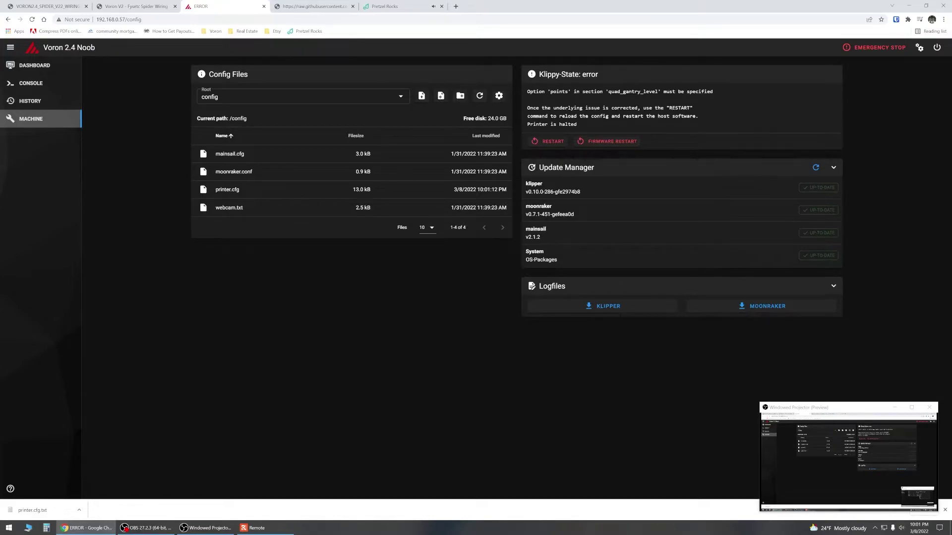
left_click_drag(548, 91, 647, 90)
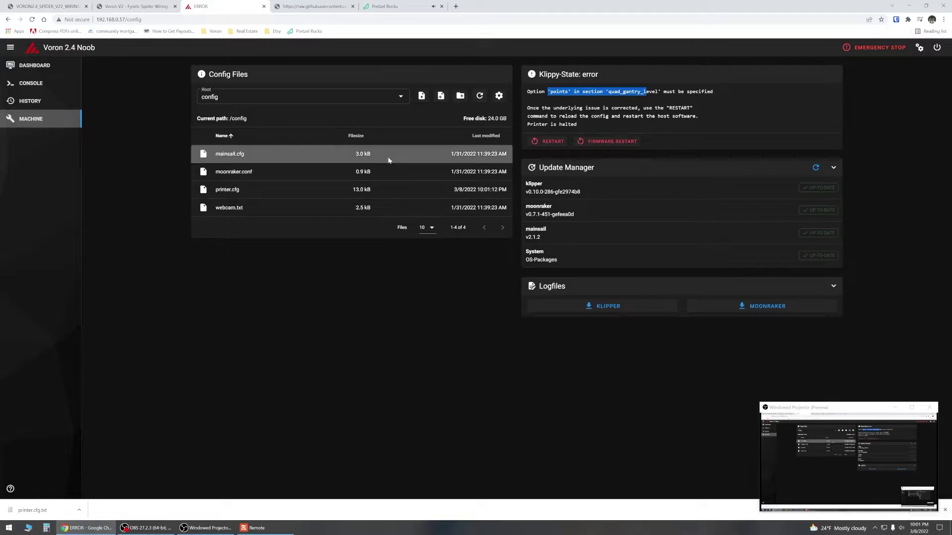
left_click(285, 195)
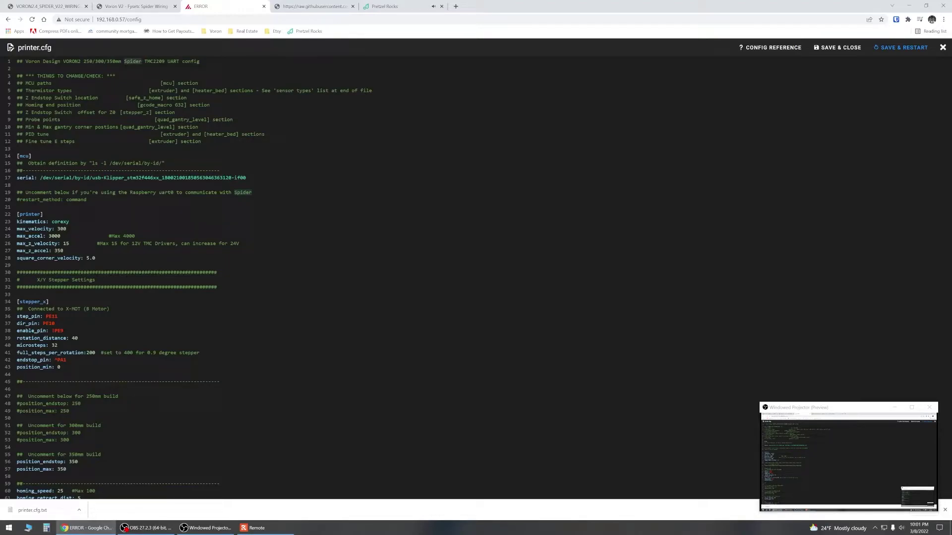
left_click_drag(54, 98, 109, 98)
left_click(98, 98)
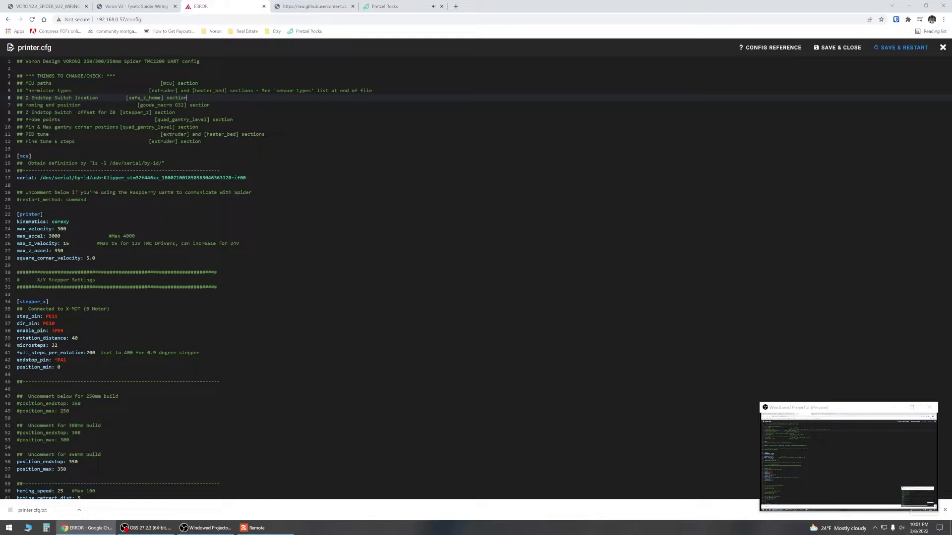
- Uncomment the G0 X175 Y175 Z30 F3600 move in the G32 macro on line 472
scroll(475, 278, "down", 20)
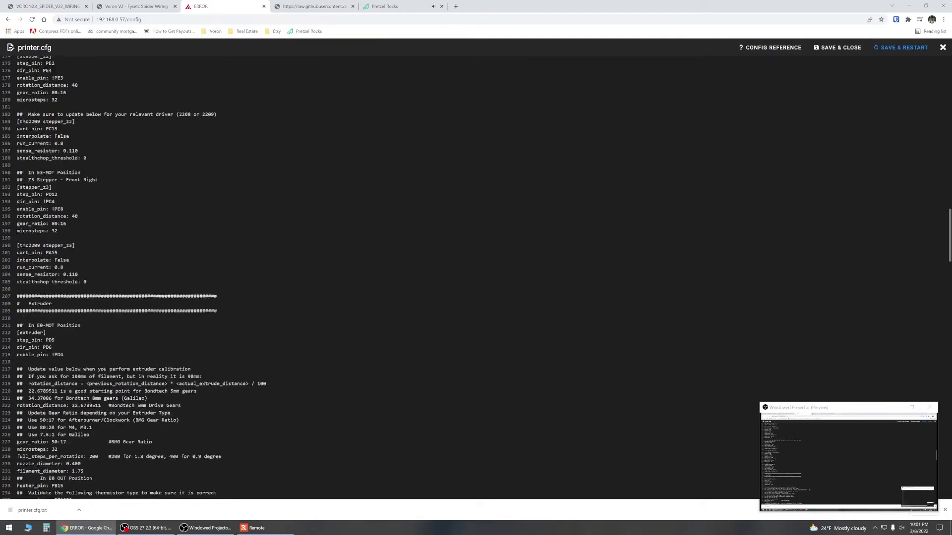
scroll(476, 278, "down", 20)
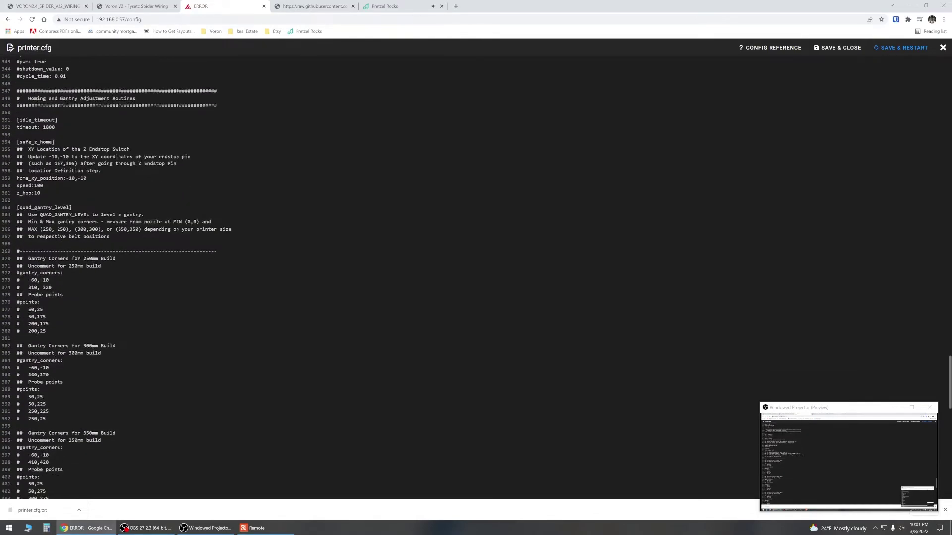
scroll(476, 277, "down", 15)
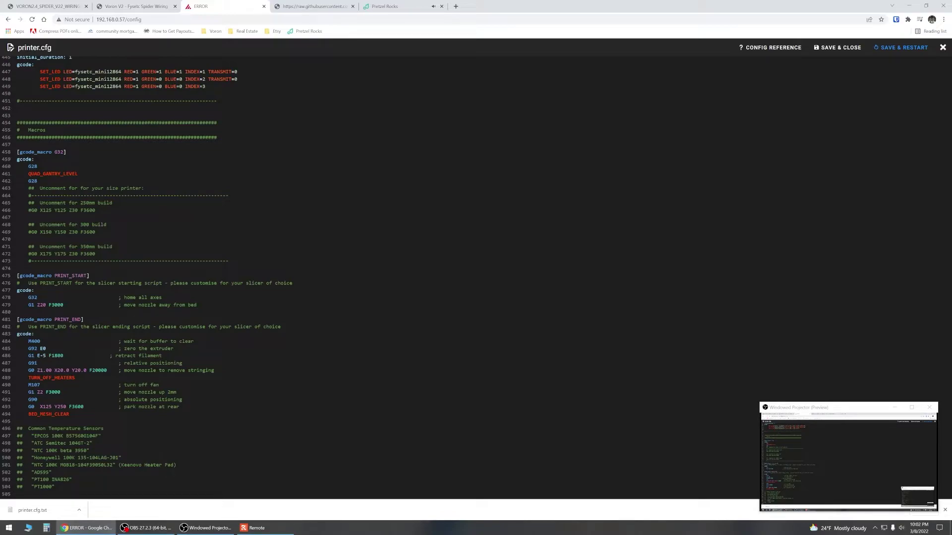
left_click(28, 253)
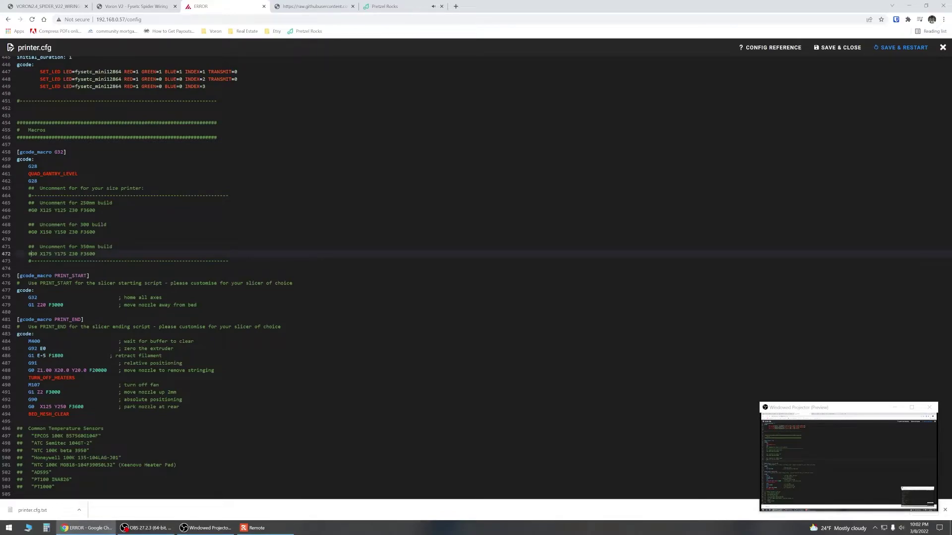
key("Delete")
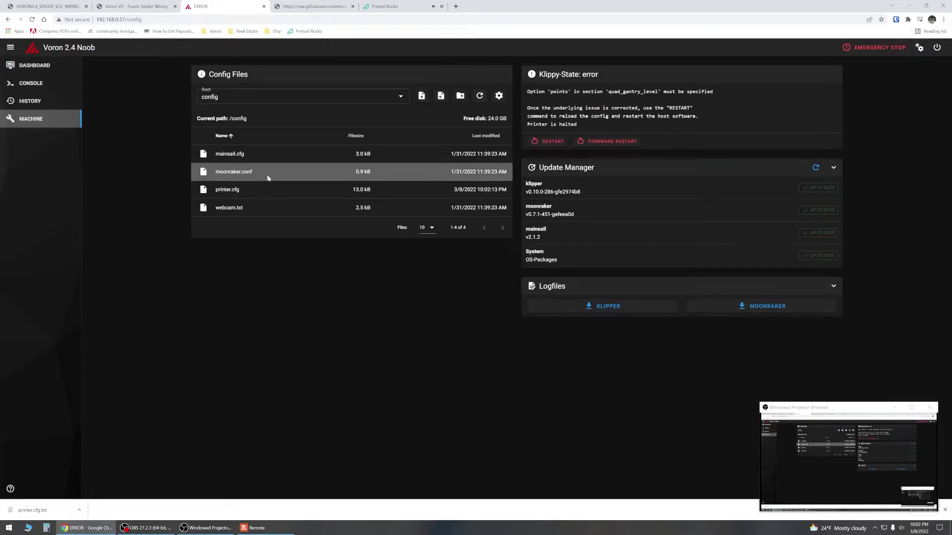
- Reopen printer.cfg and scroll down to the [quad_gantry_level] section near line 363
left_click(256, 186)
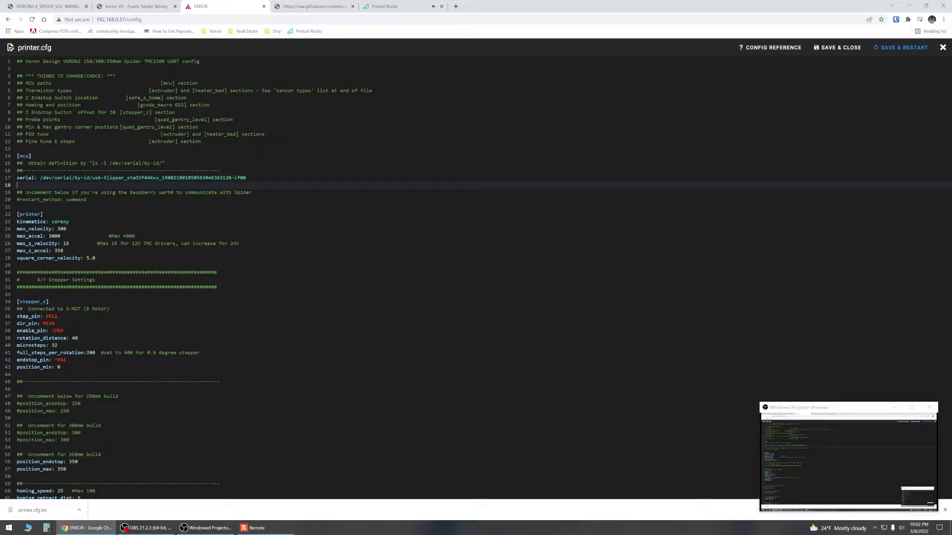
scroll(476, 278, "down", 10)
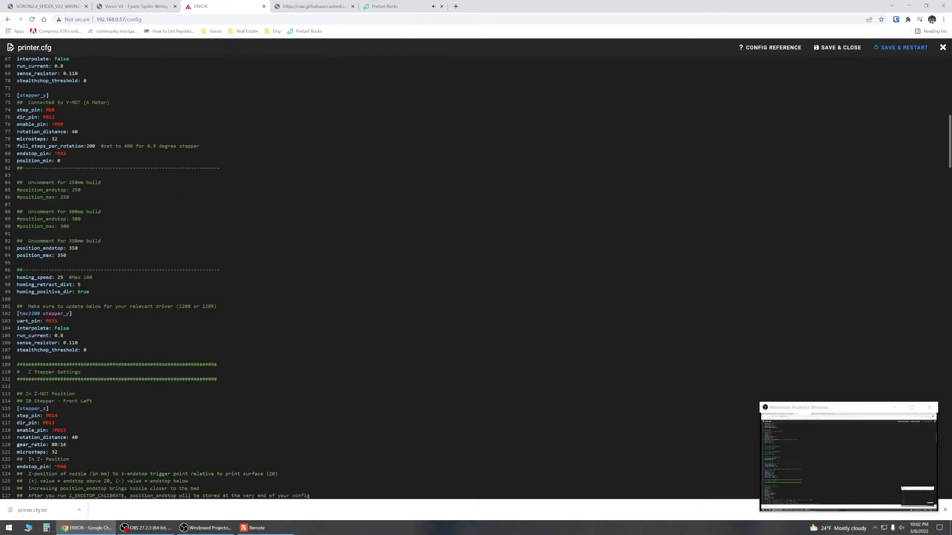
scroll(476, 277, "down", 7)
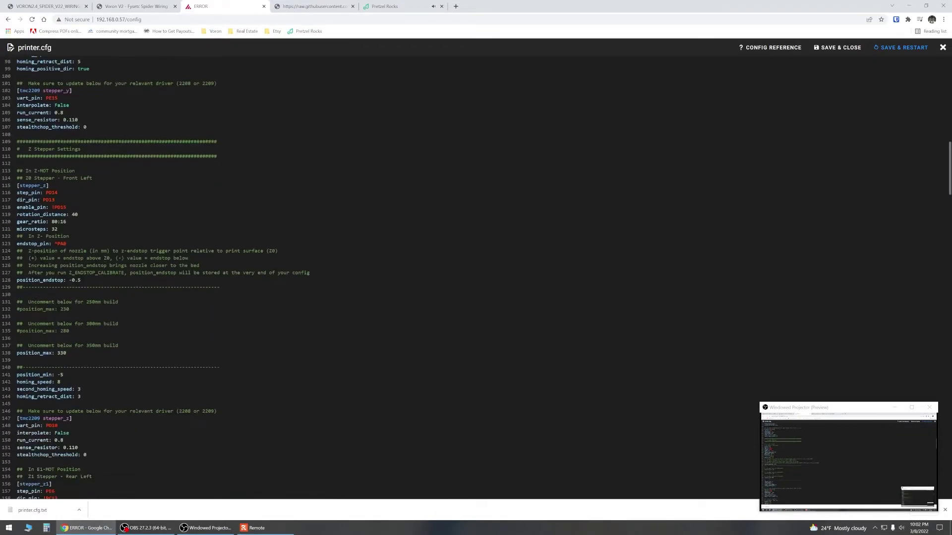
scroll(476, 277, "down", 2)
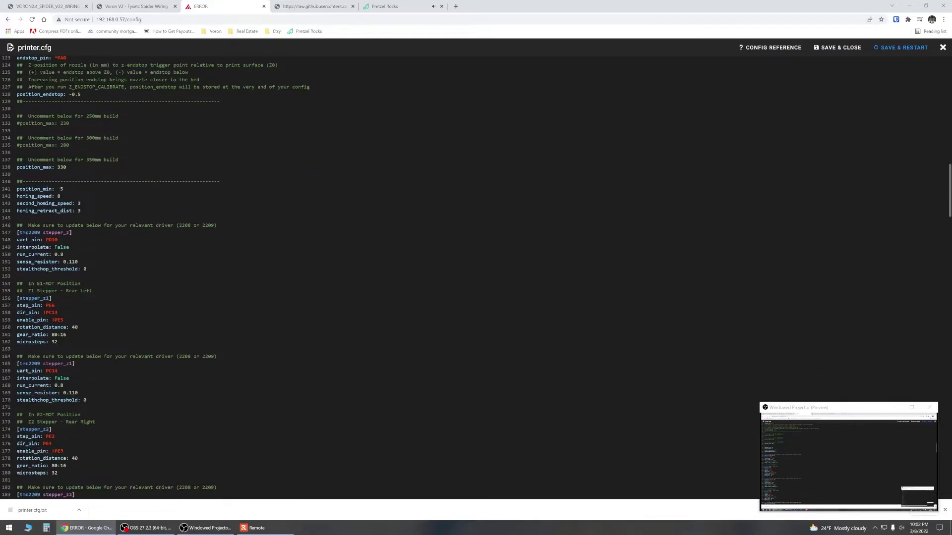
scroll(476, 277, "down", 6)
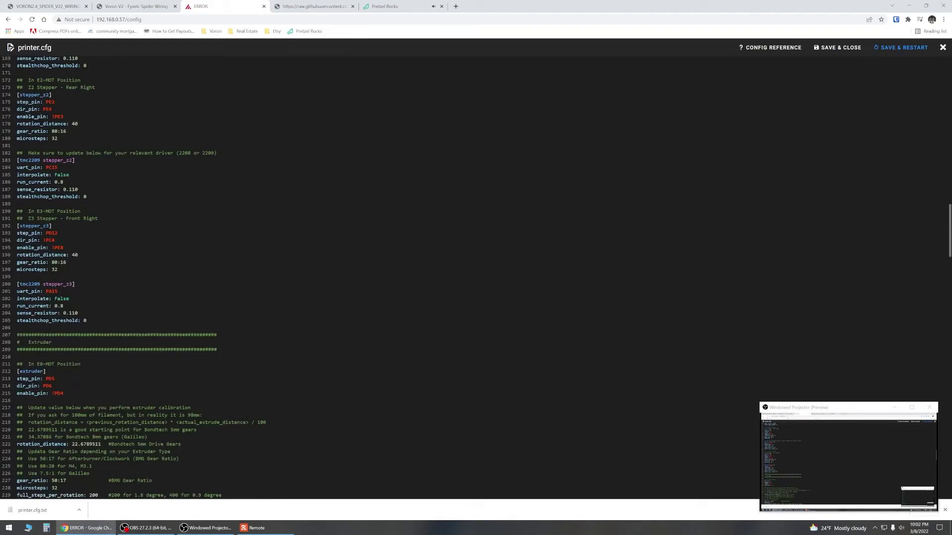
scroll(476, 278, "down", 2)
scroll(476, 277, "down", 1)
scroll(476, 278, "down", 1)
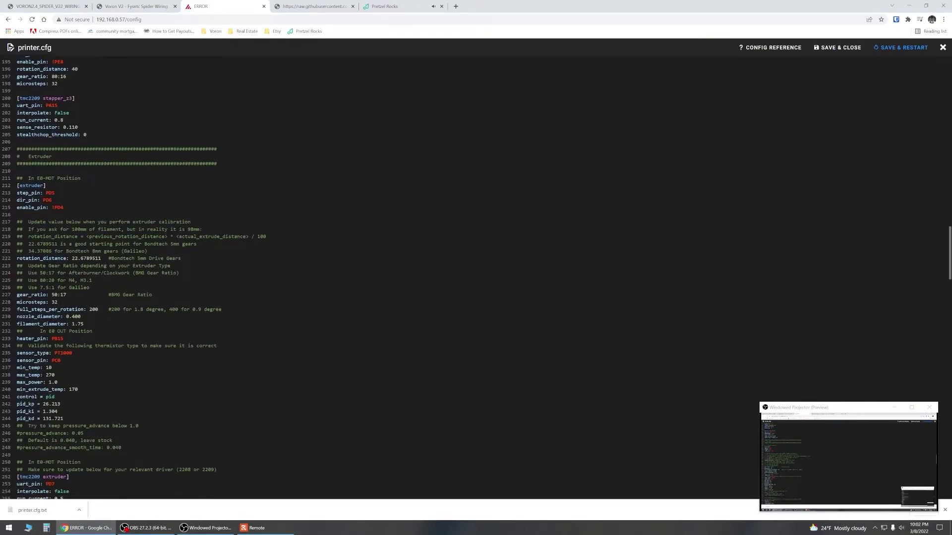
scroll(476, 278, "down", 8)
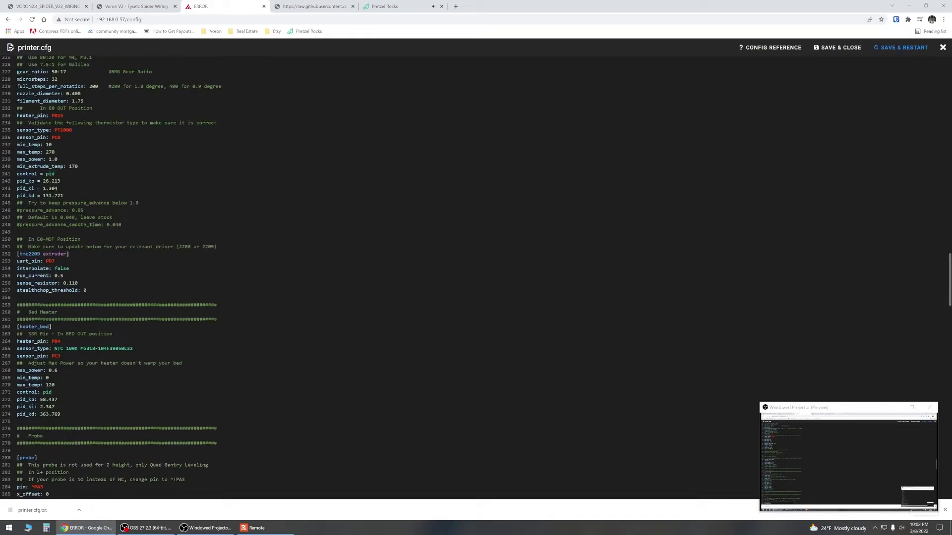
scroll(476, 277, "down", 3)
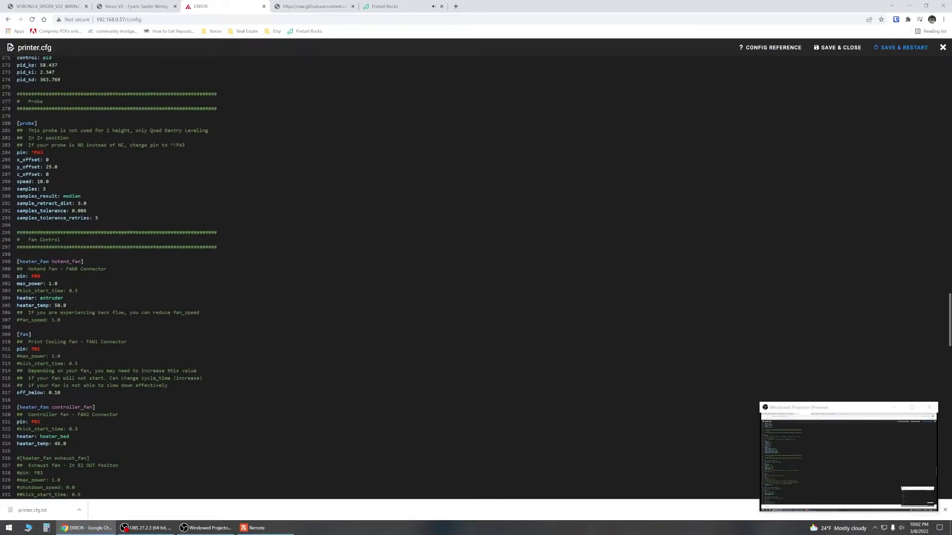
scroll(476, 278, "down", 5)
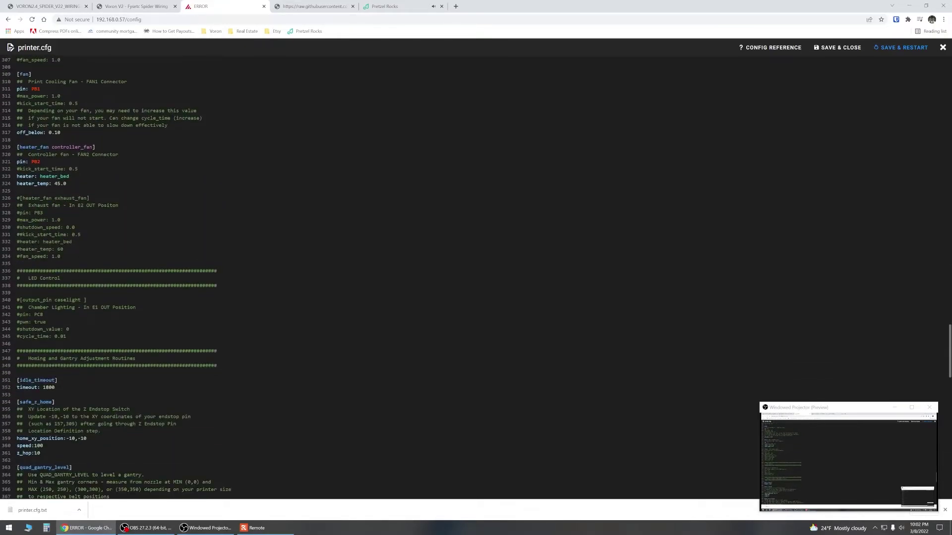
scroll(476, 278, "down", 2)
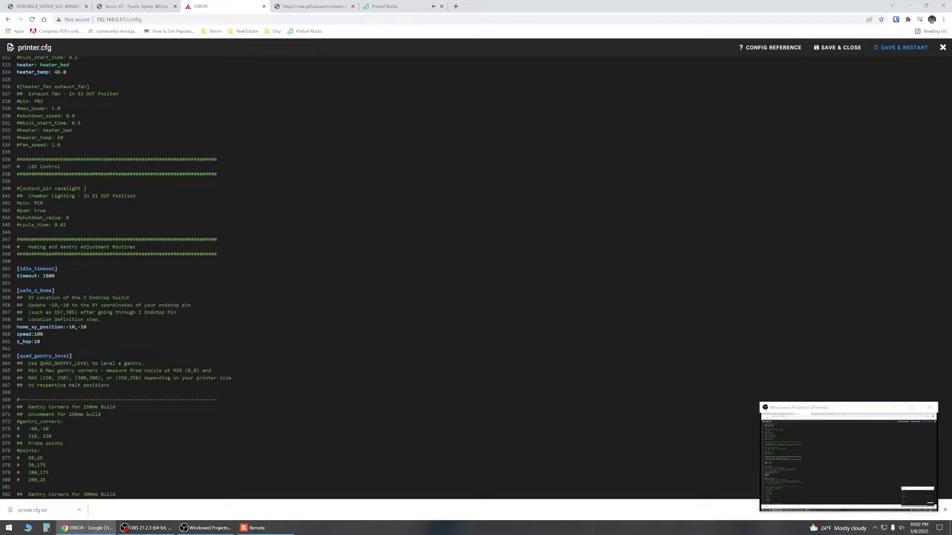
scroll(476, 277, "down", 1)
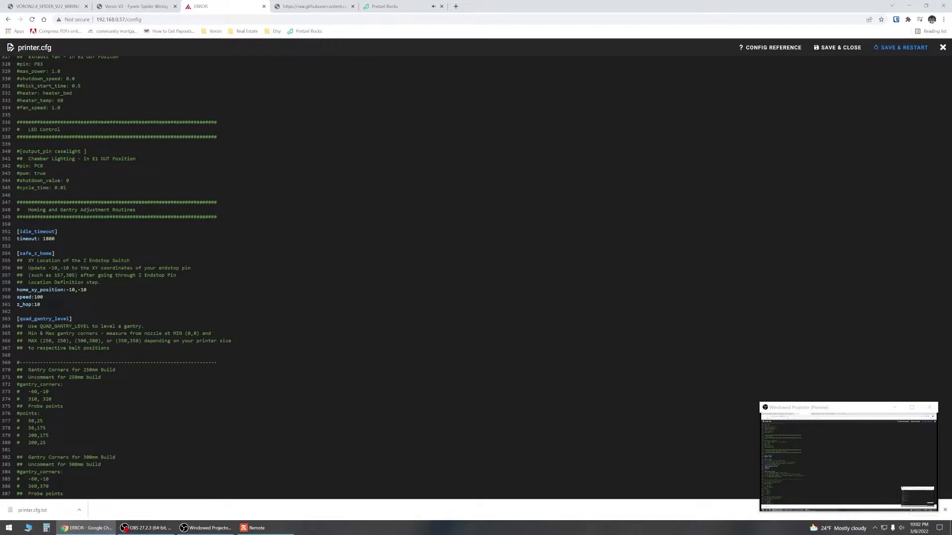
scroll(475, 277, "down", 2)
scroll(475, 278, "down", 3)
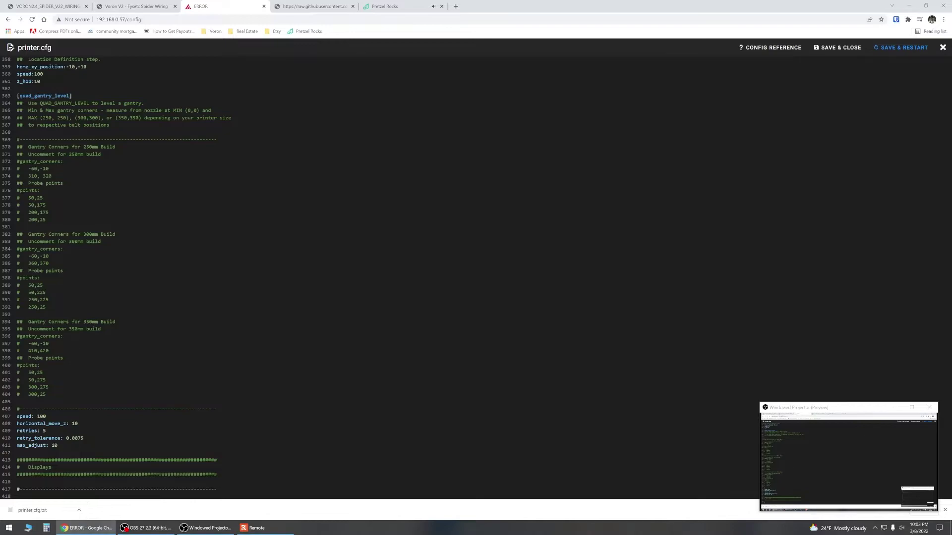
- Uncomment the 350mm probe points 50,275, 300,275 and 300,25 in quad_gantry_level
left_click(44, 373)
left_click(18, 379)
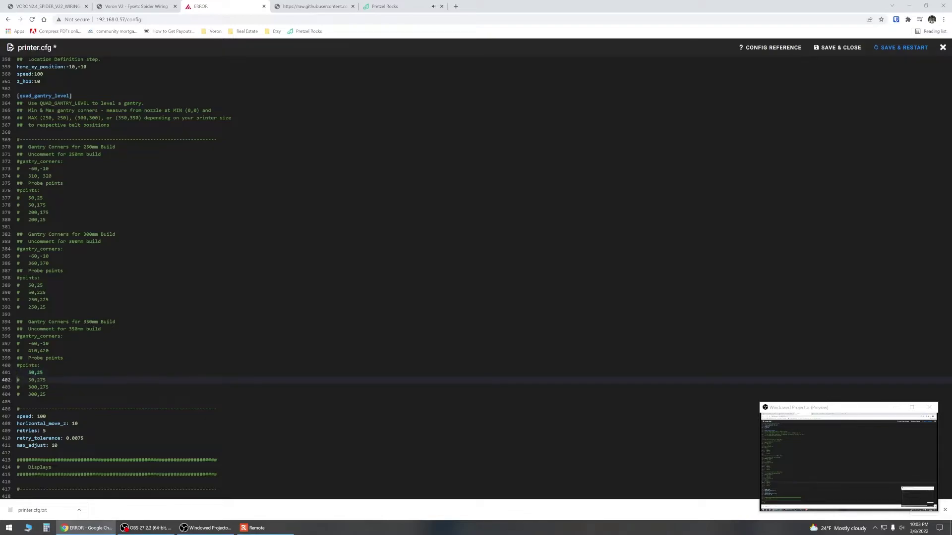
key("Delete")
left_click(18, 387)
key("Delete")
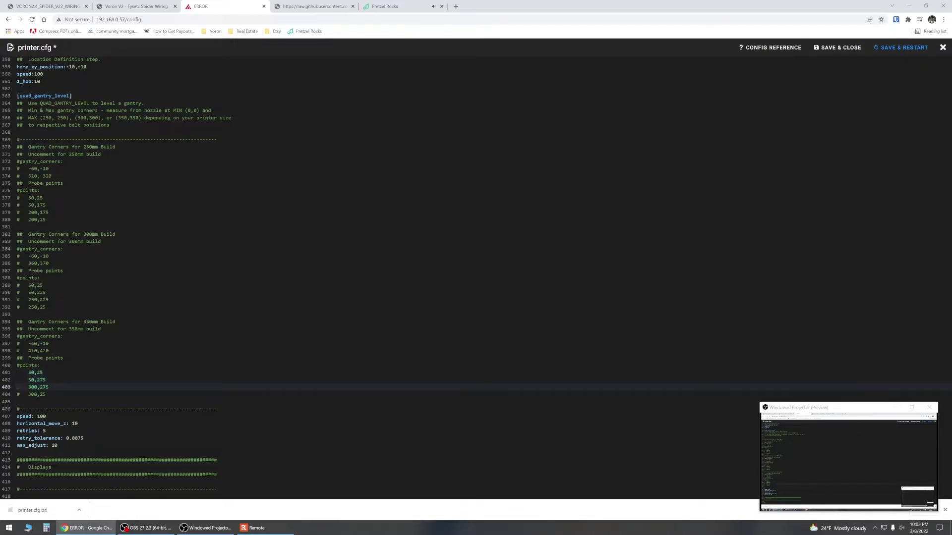
left_click(18, 394)
key("Delete")
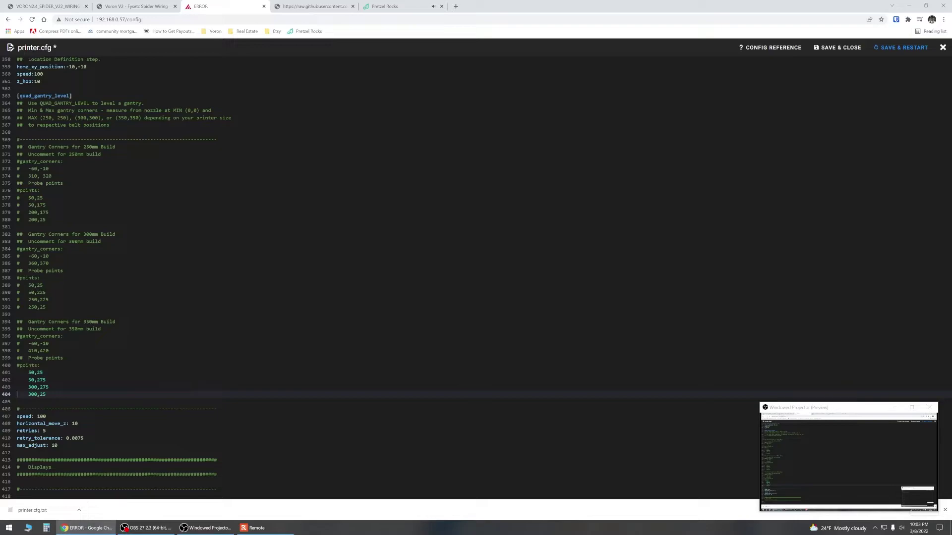
- Check the 350mm gantry_corners lines (-60,-10 and 410,420), then save and restart Klipper
left_click(17, 344)
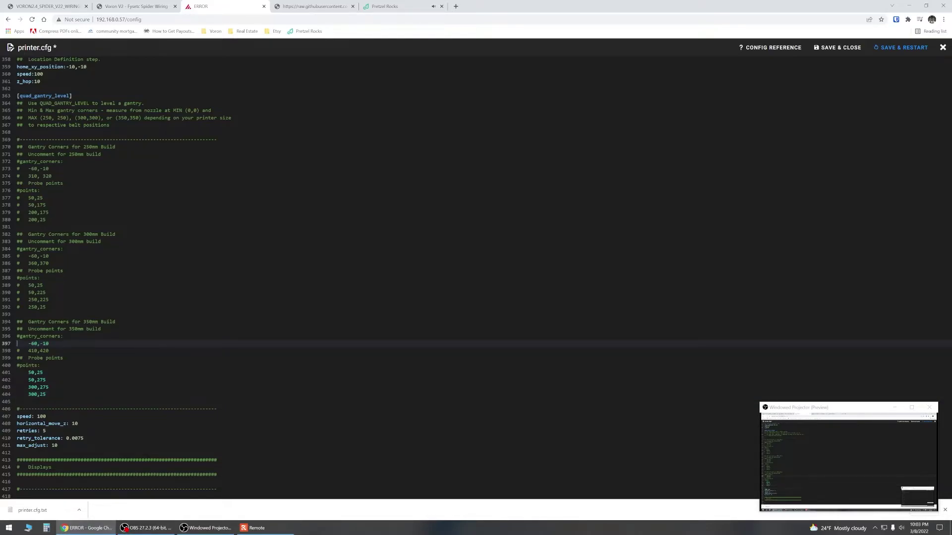
left_click(17, 351)
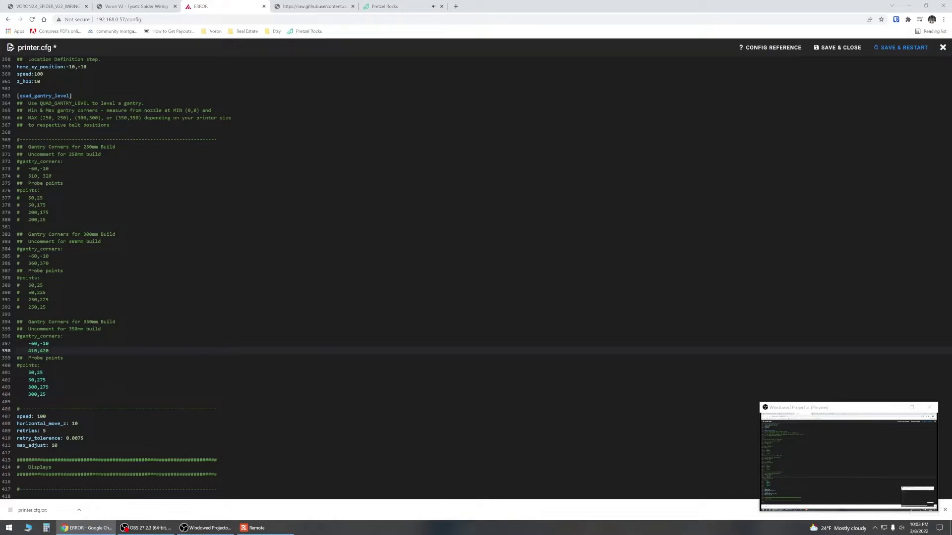
left_click(18, 358)
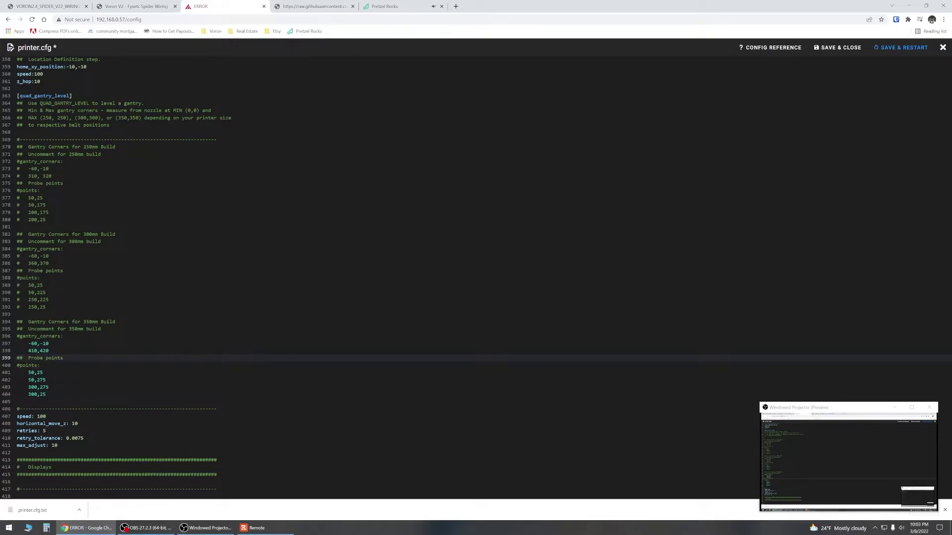
left_click(18, 351)
left_click(18, 344)
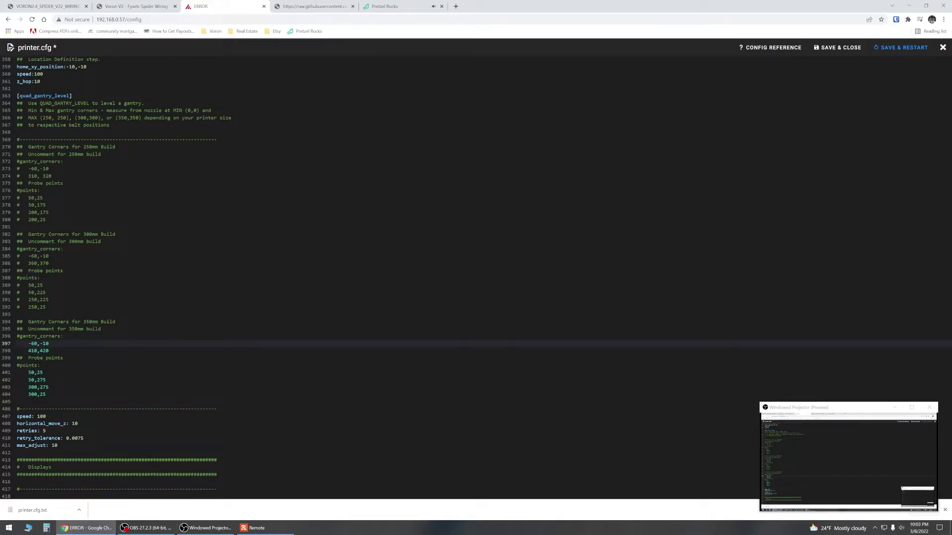
left_click(900, 47)
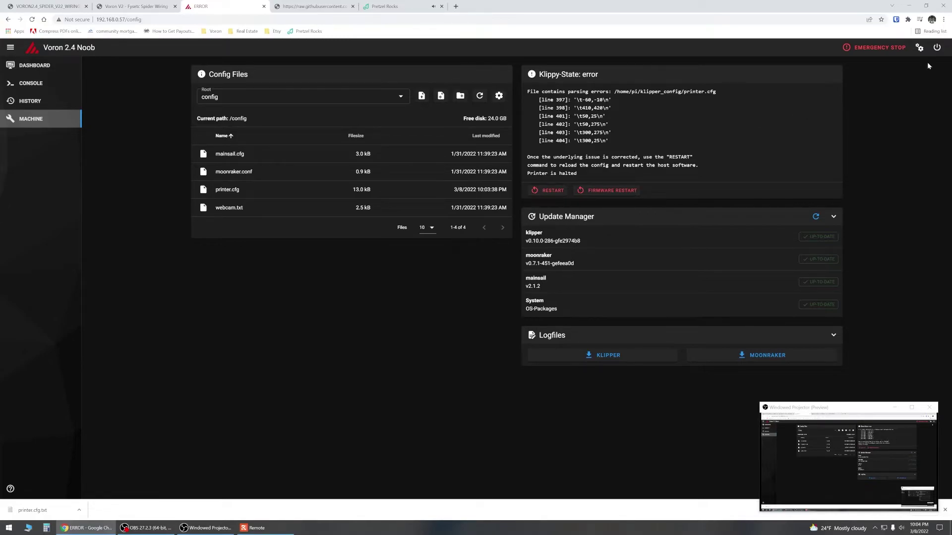
- Remove the # before the 350mm points: line 400 in printer.cfg, then save and restart Klipper
left_click(258, 188)
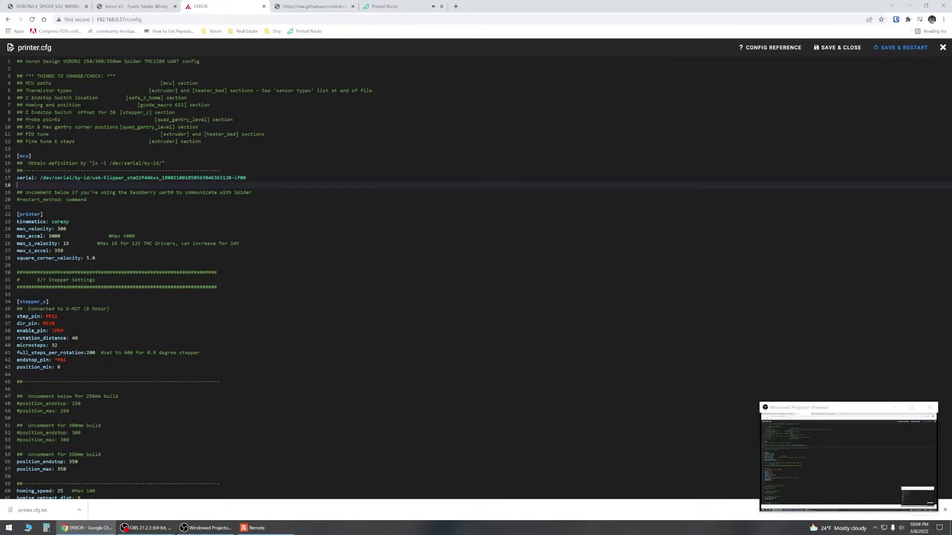
scroll(476, 278, "down", 20)
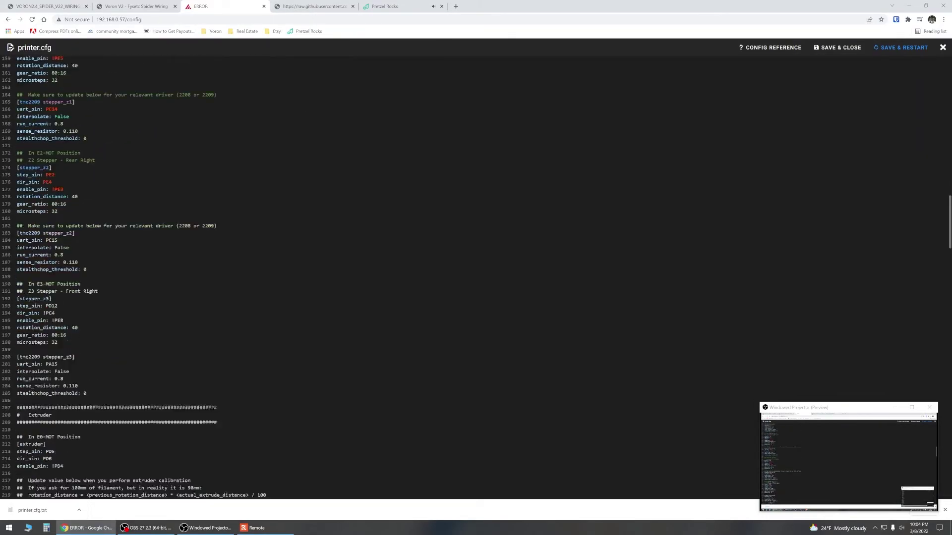
scroll(475, 278, "down", 18)
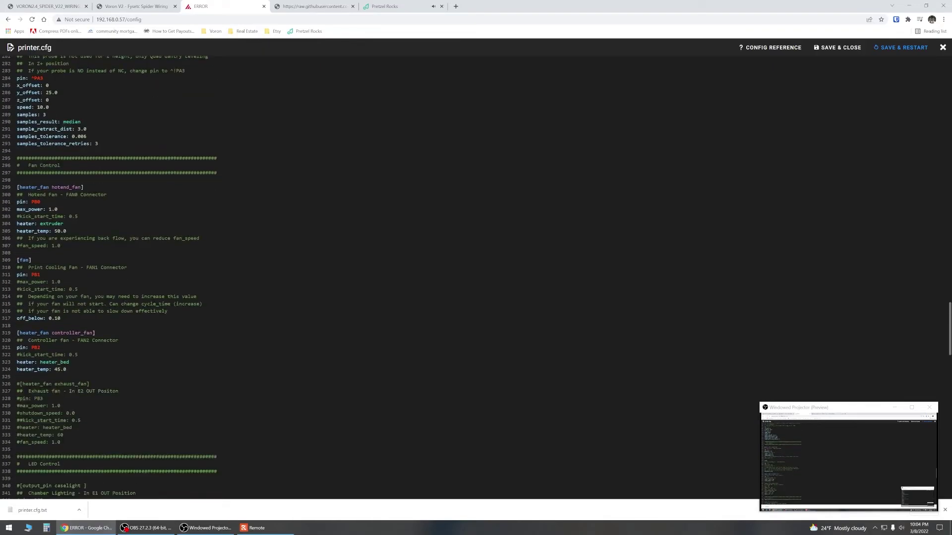
scroll(476, 278, "down", 14)
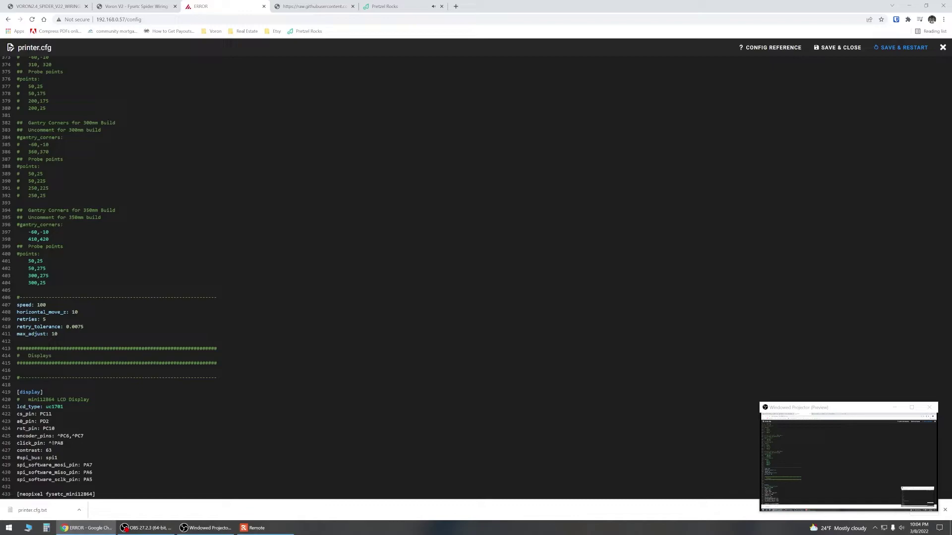
left_click(17, 253)
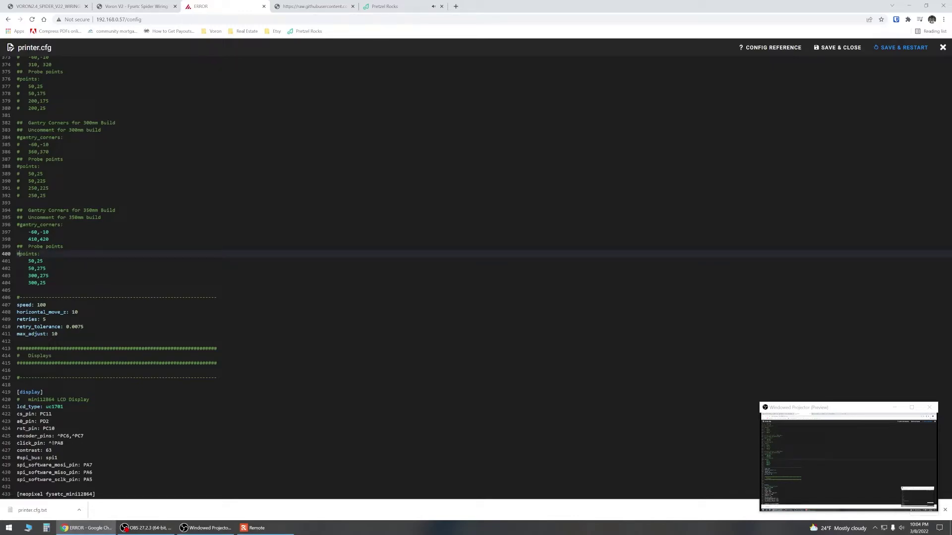
key("Delete")
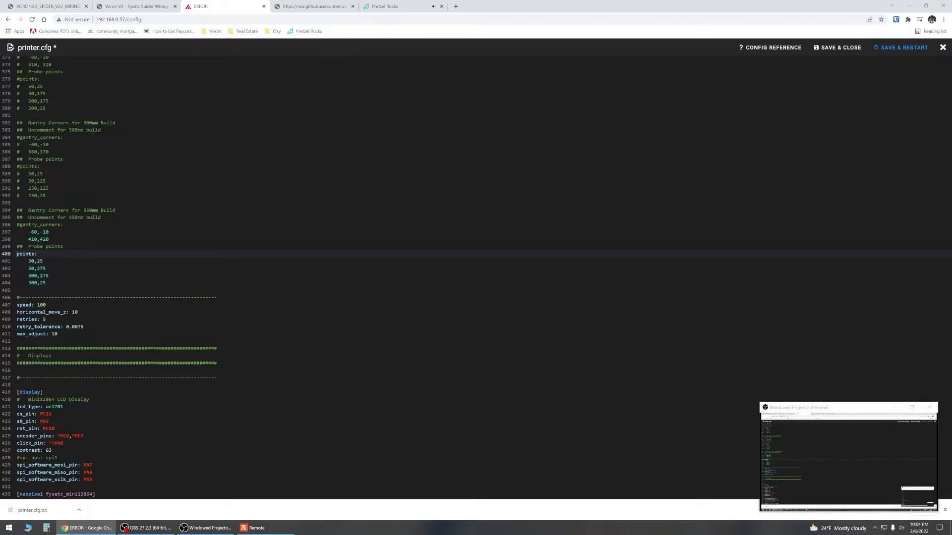
left_click(883, 48)
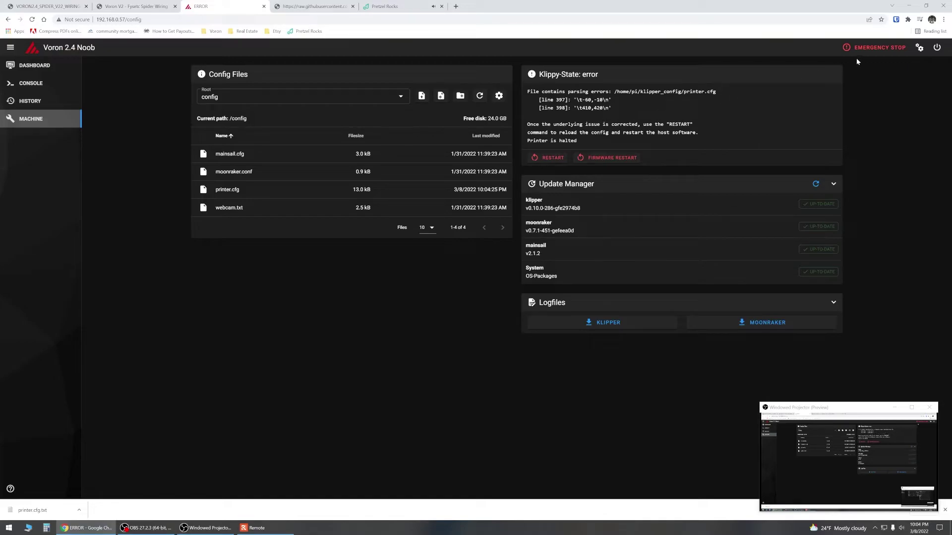
- Uncomment the 350mm gantry_corners: line 396 in printer.cfg, then save and restart Klipper
left_click(257, 192)
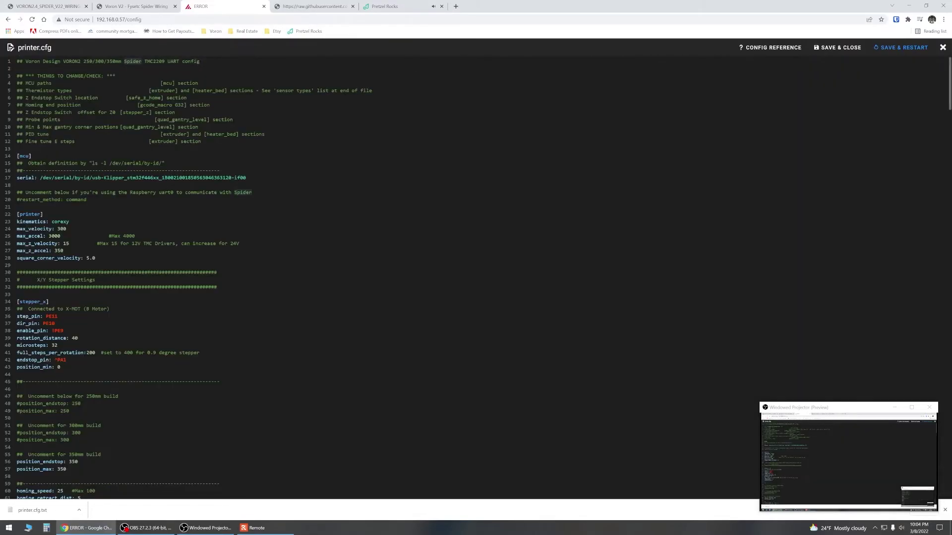
scroll(476, 278, "down", 20)
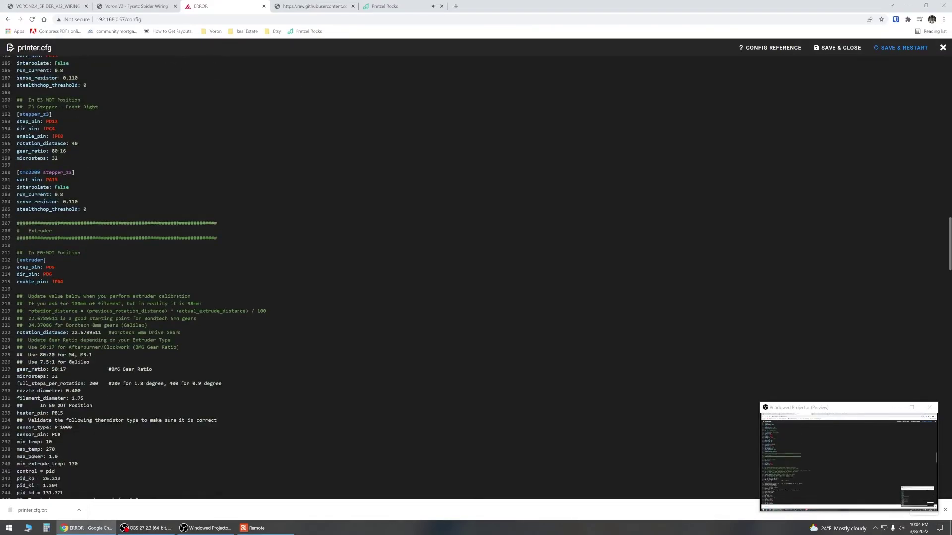
scroll(476, 278, "down", 18)
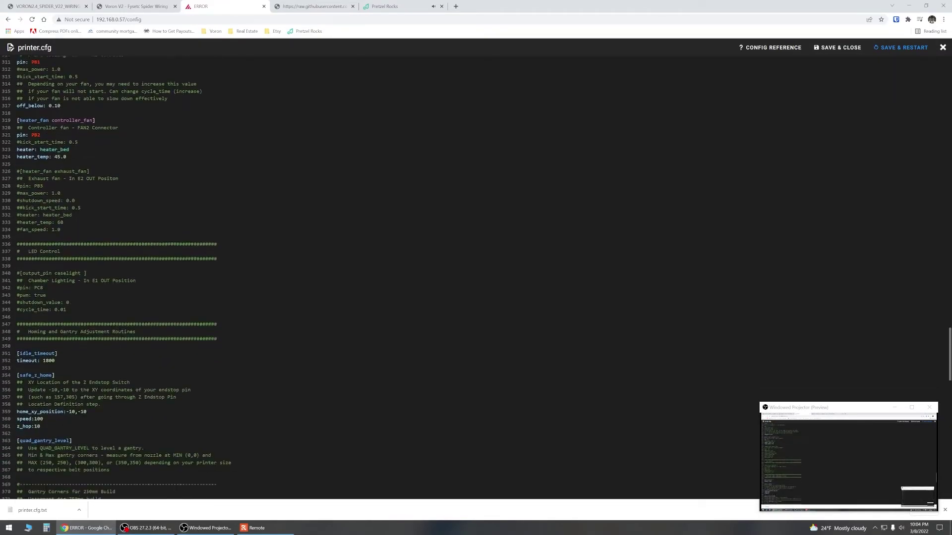
scroll(476, 277, "down", 8)
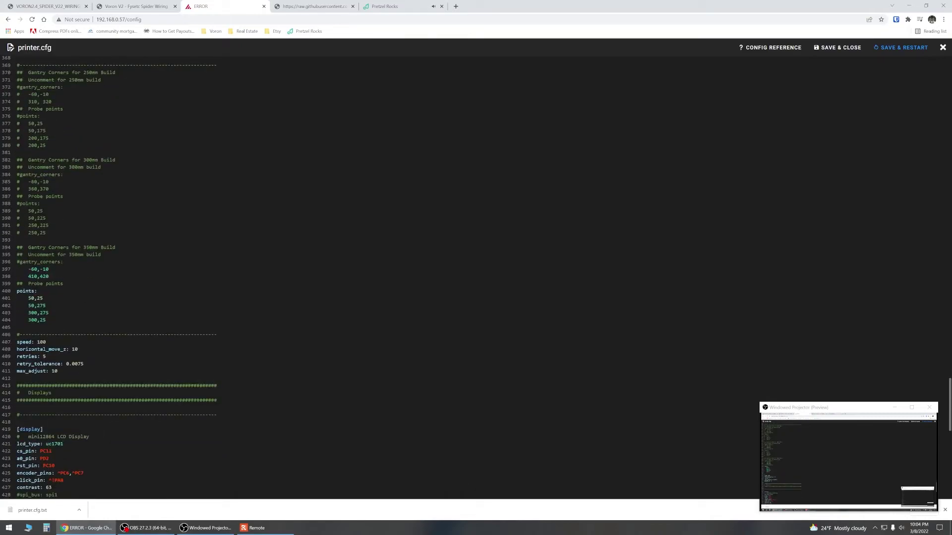
left_click(17, 262)
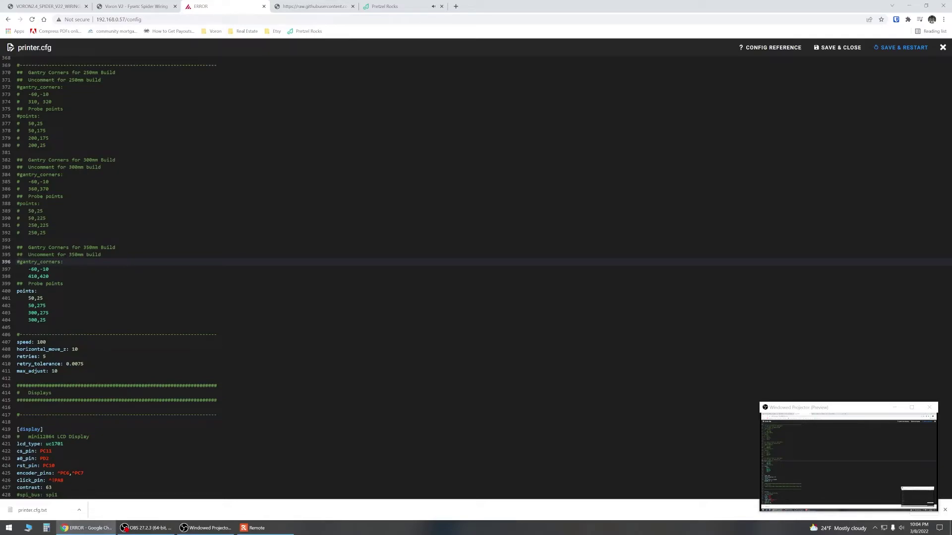
key("BackSpace")
left_click(900, 47)
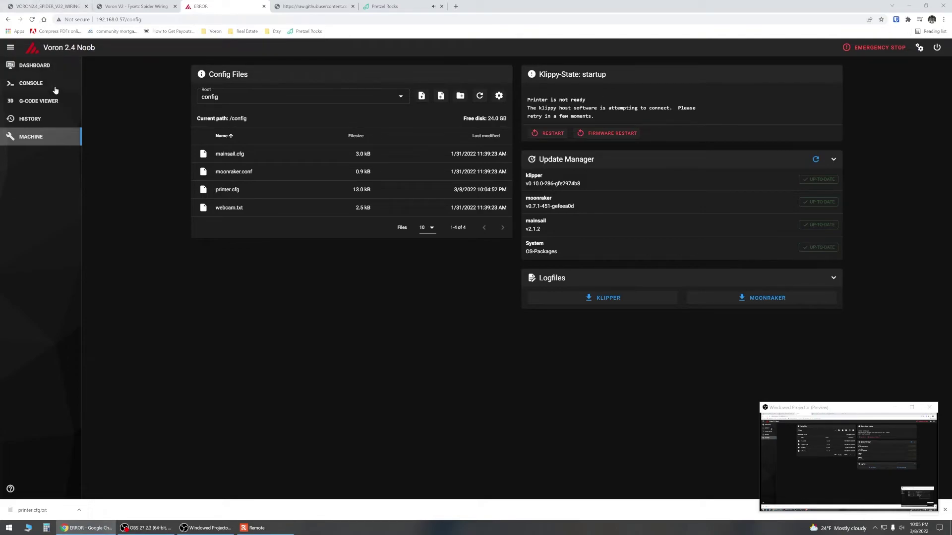
left_click(53, 102)
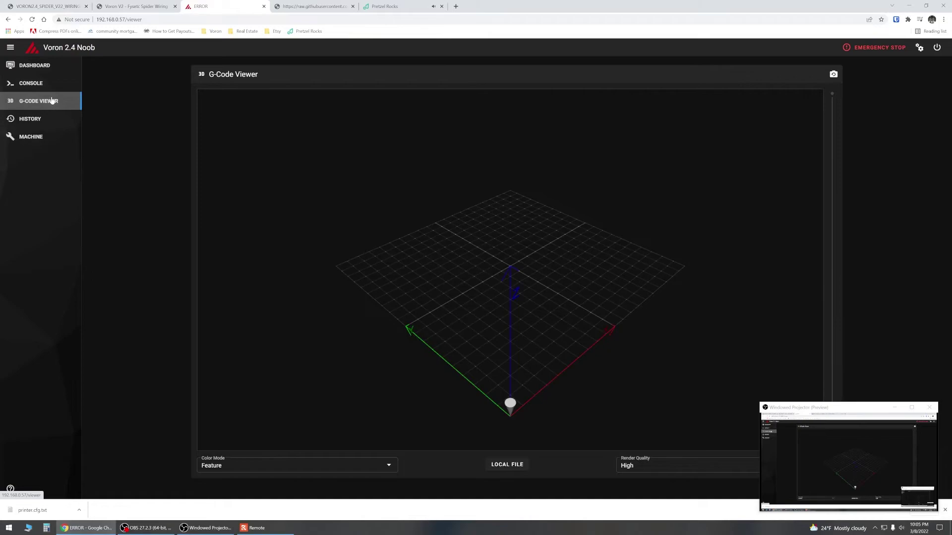
left_click(46, 84)
left_click(49, 119)
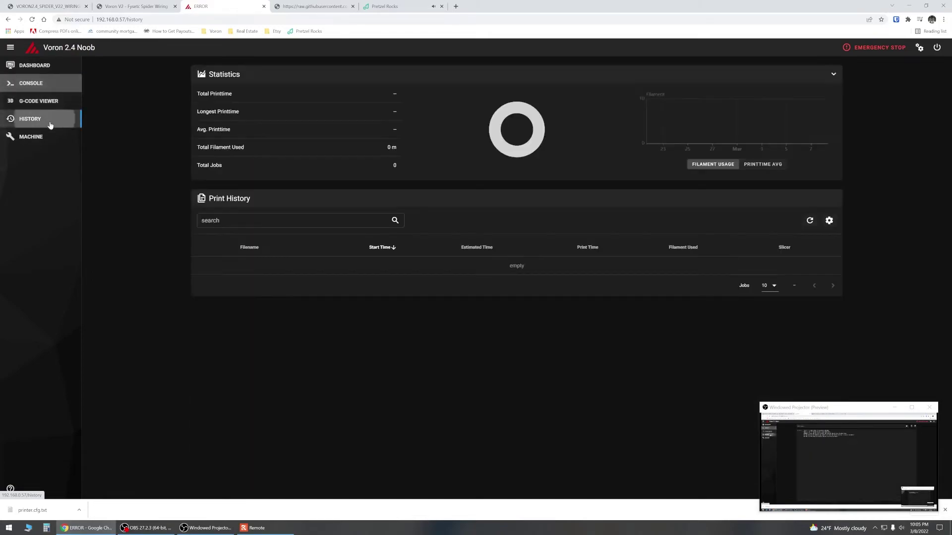
left_click(48, 136)
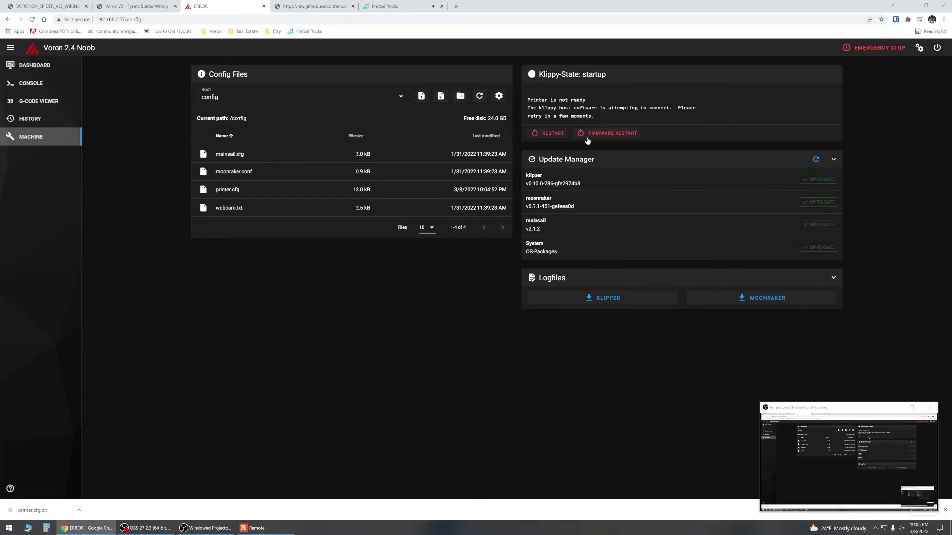
left_click(559, 135)
left_click(24, 66)
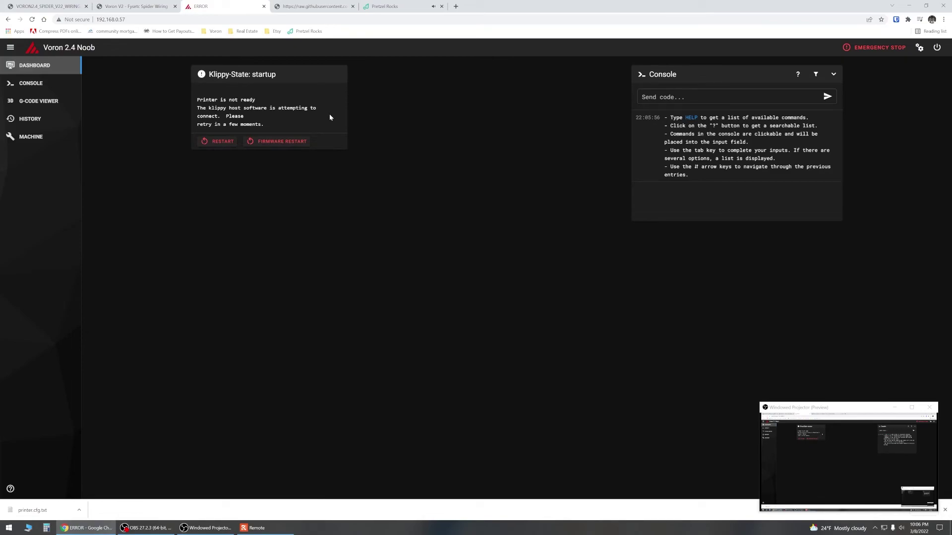
left_click(61, 135)
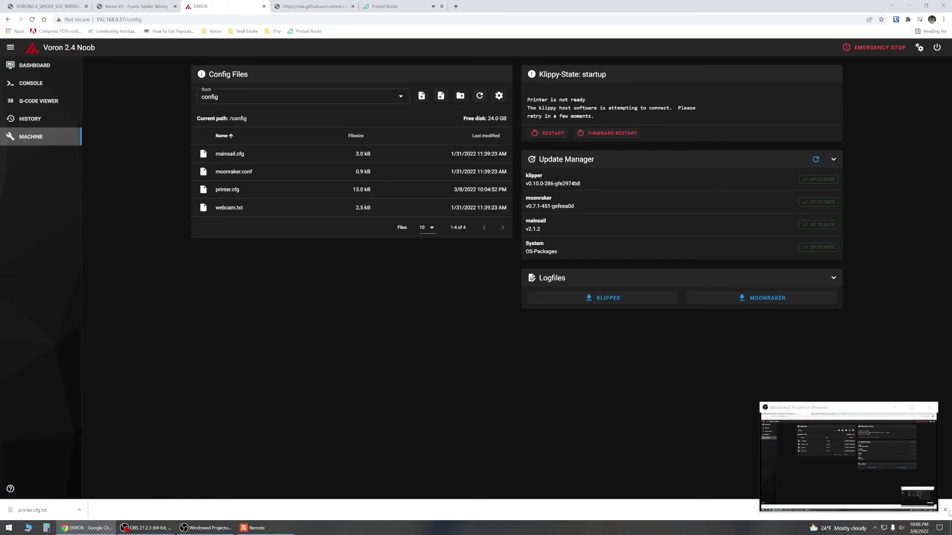
- Dismiss the download bar and run a firmware restart from the Dashboard
left_click(945, 510)
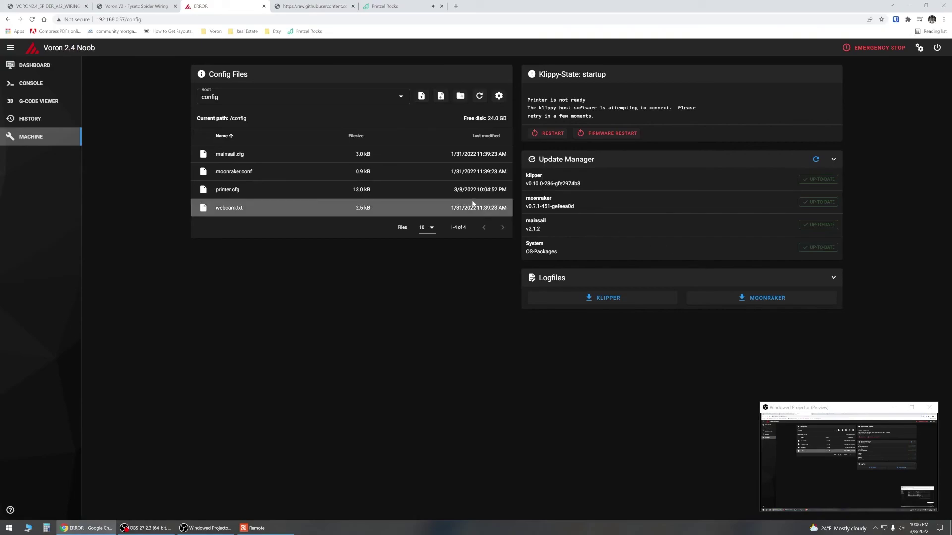
left_click(29, 83)
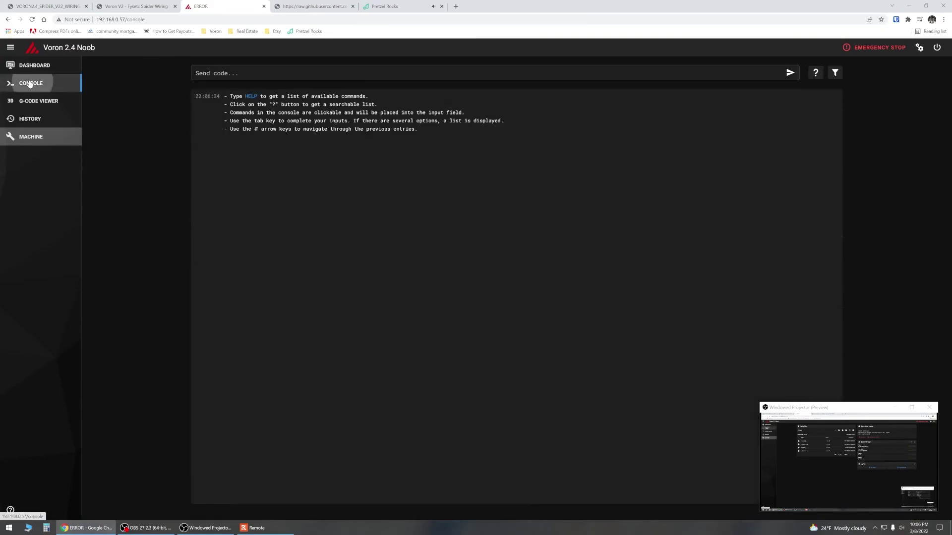
left_click(38, 68)
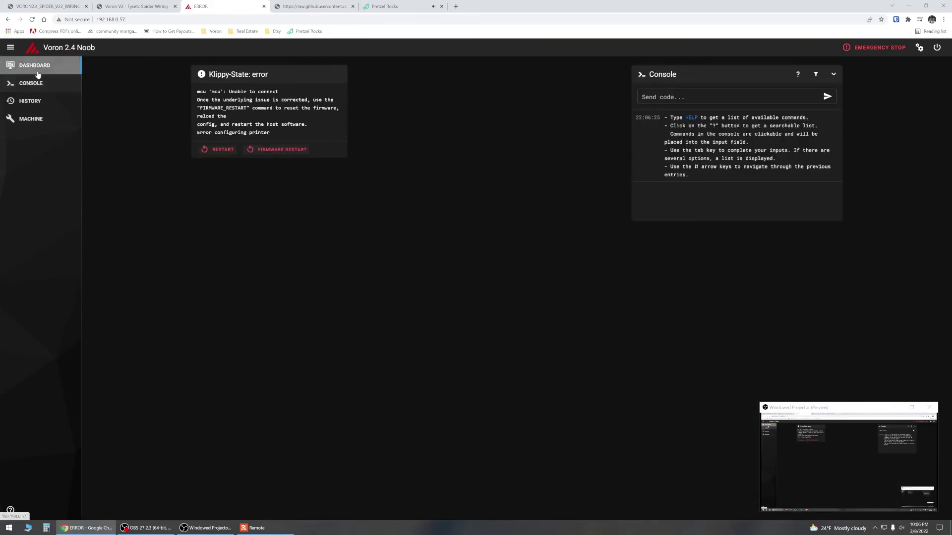
left_click(257, 151)
double_click(257, 151)
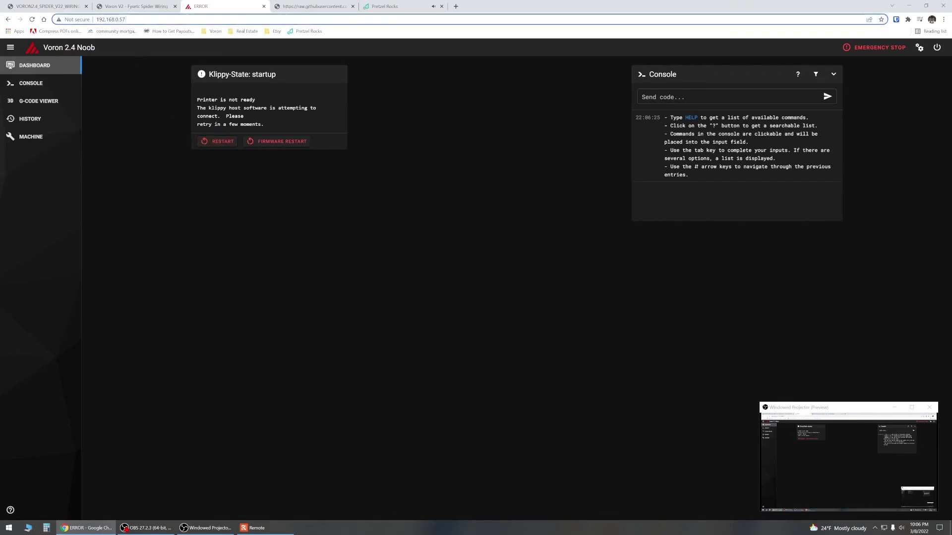
- Copy the dashboard's page address and reload the page
right_click(115, 21)
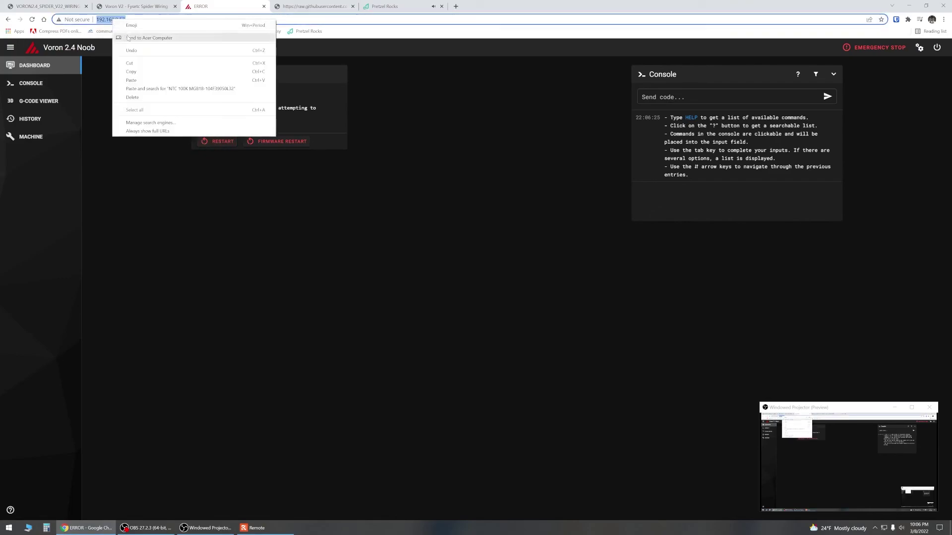
left_click(132, 67)
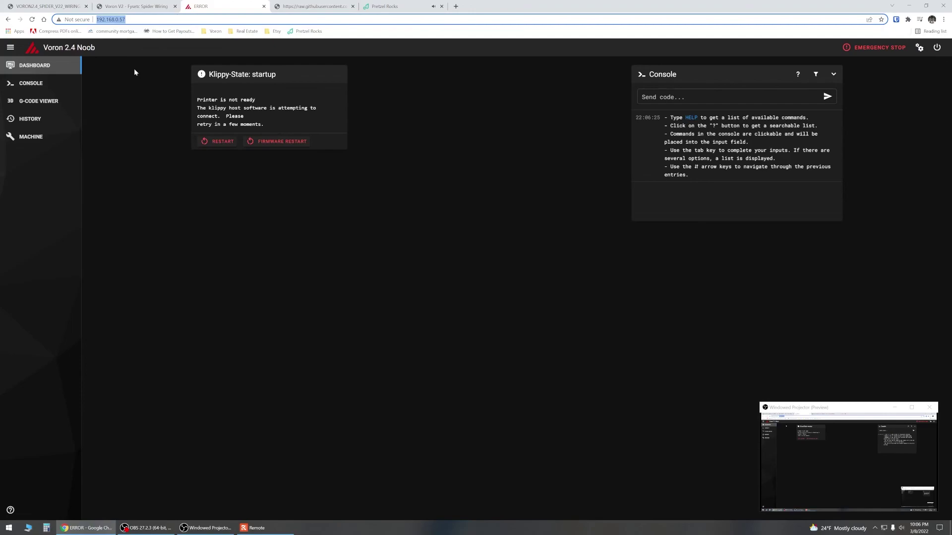
left_click(32, 20)
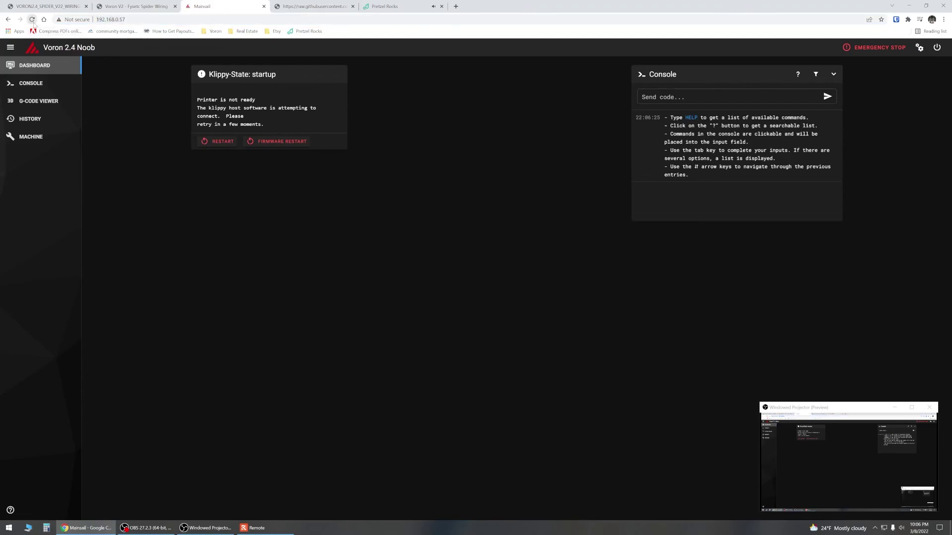